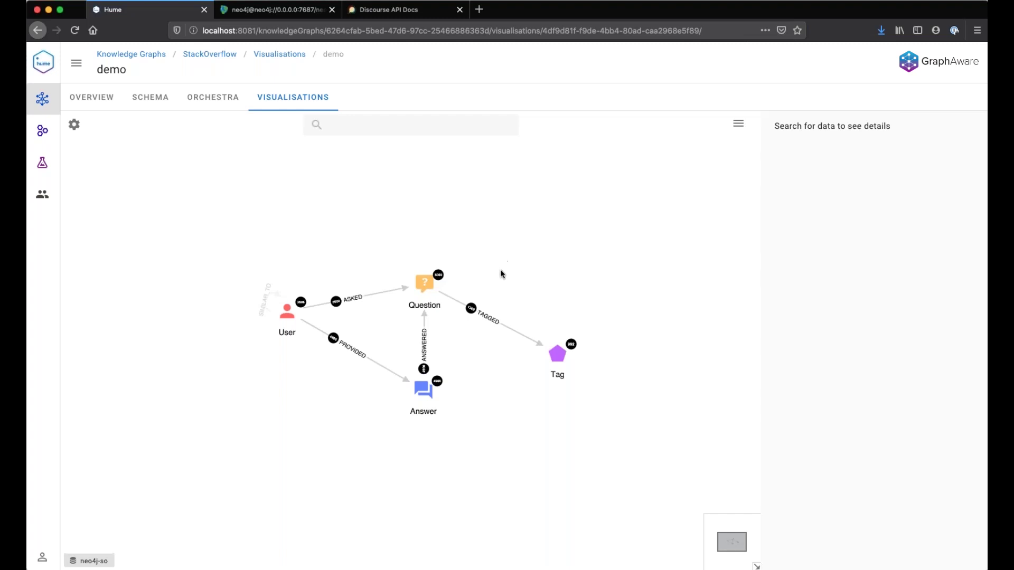
Step: Pan the demo graph and inspect the Question, Answer, User and Tag schema nodes
drag(499, 273, 473, 258)
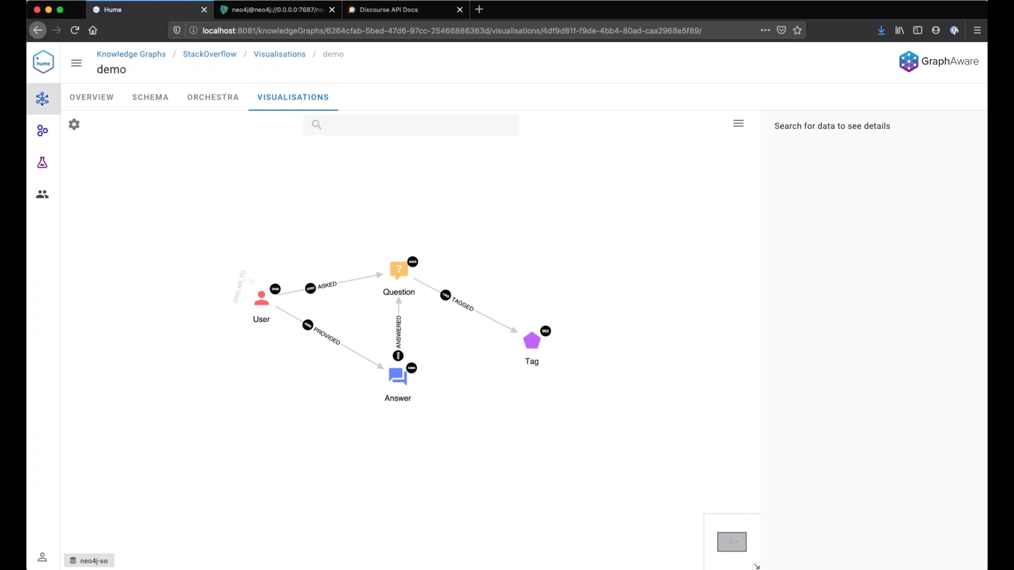
mouse_move(442, 216)
mouse_down()
mouse_move(398, 197)
mouse_move(428, 203)
mouse_up()
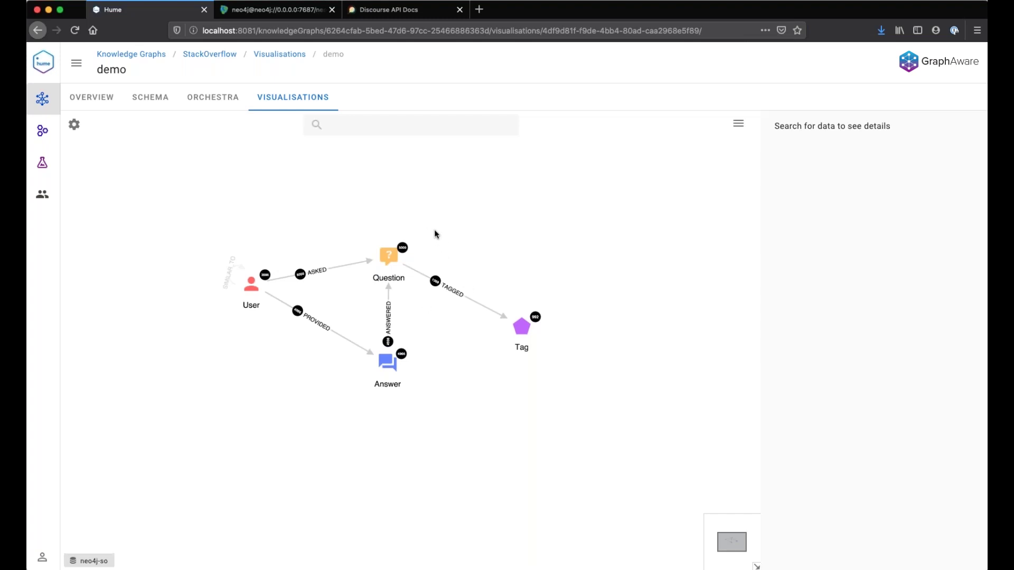
drag(434, 234, 426, 233)
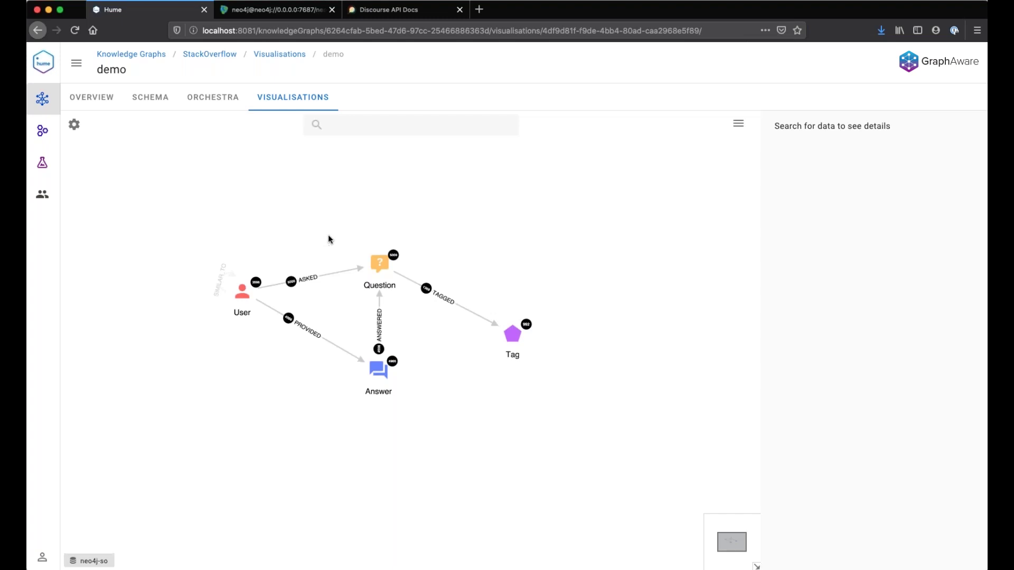
drag(453, 259, 461, 312)
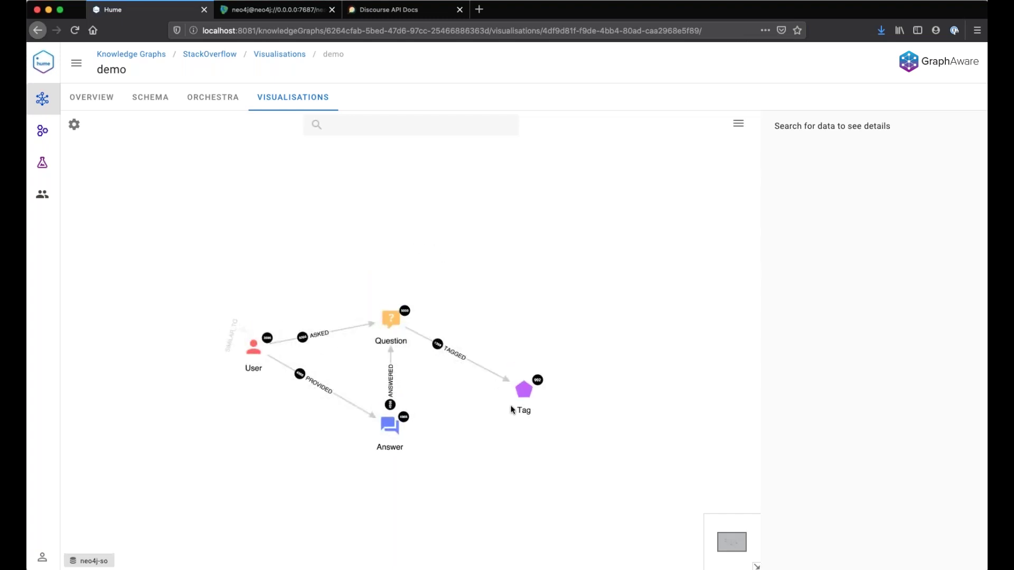
click(394, 325)
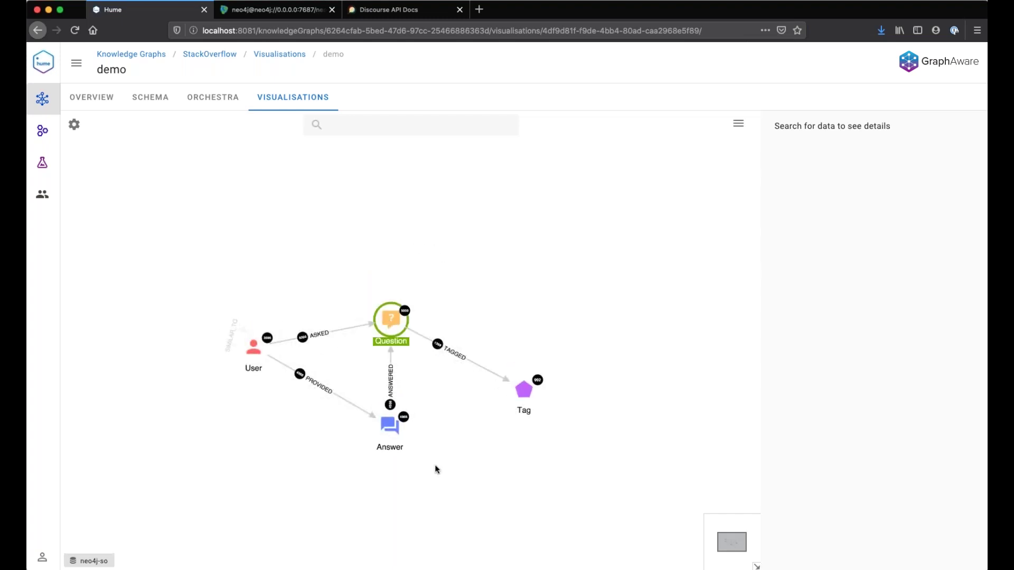
click(378, 428)
click(258, 366)
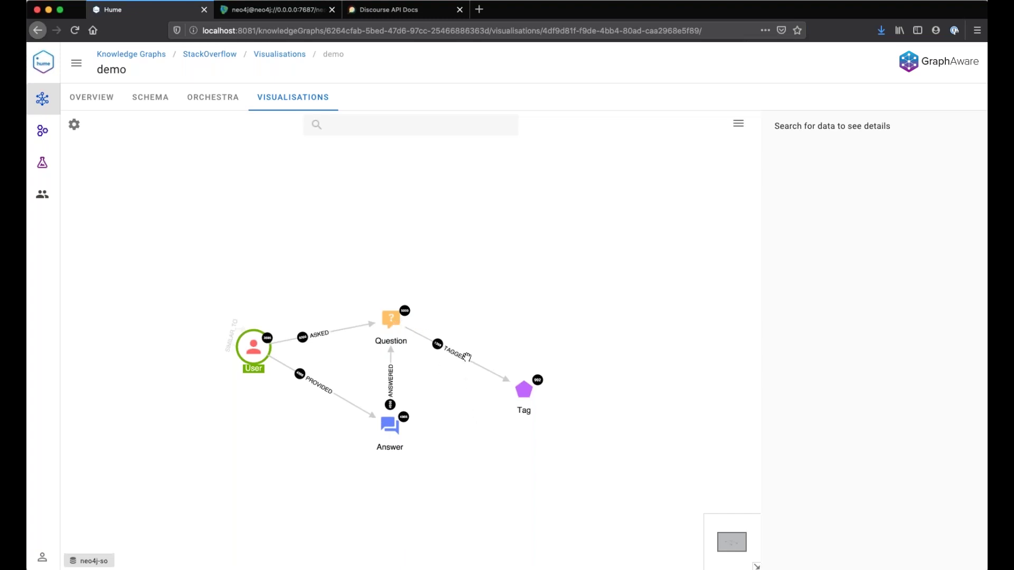
click(525, 399)
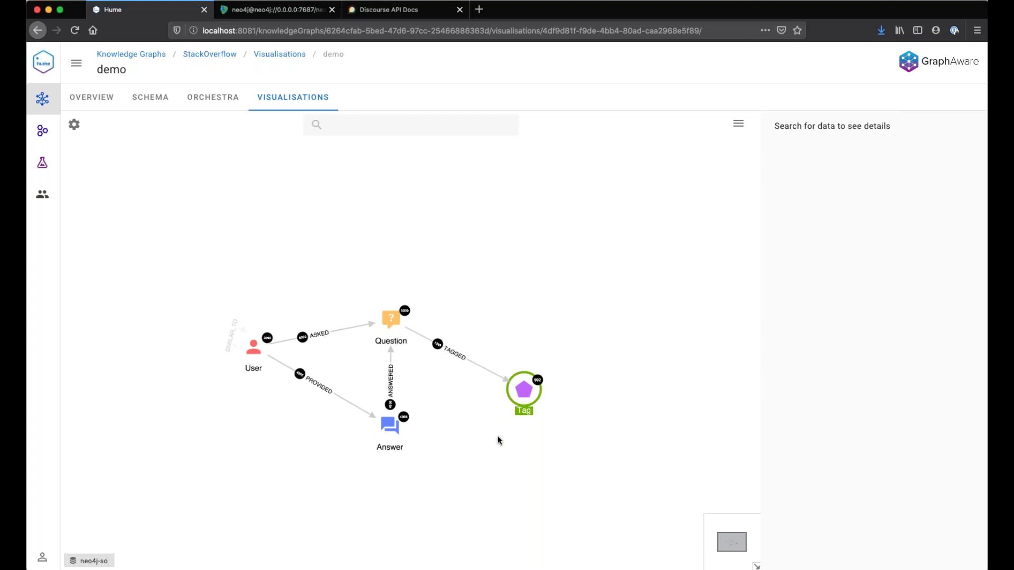
click(484, 299)
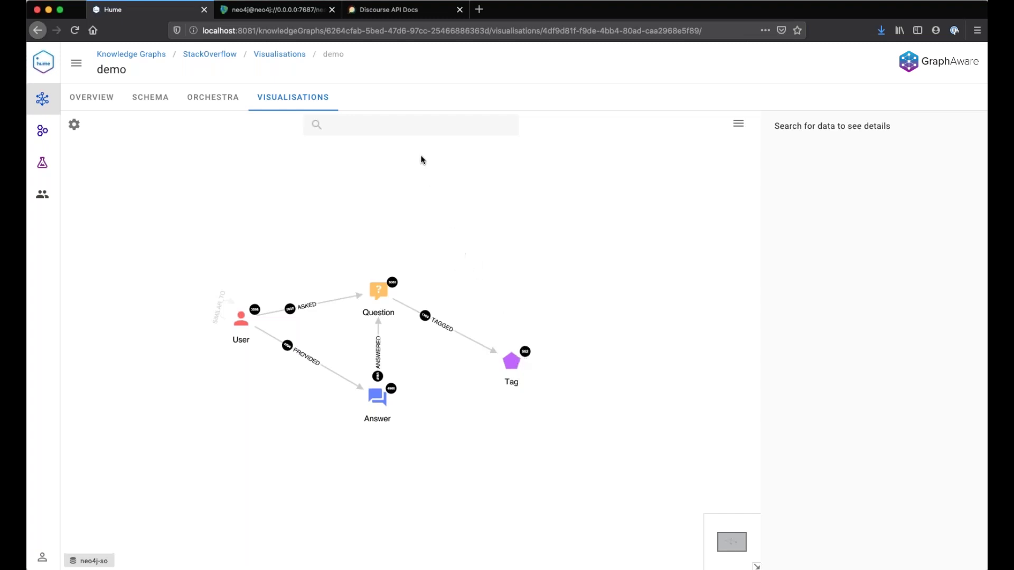
Step: Search 'spr' and add the spring-data-neo4j tag node to the canvas
click(419, 131)
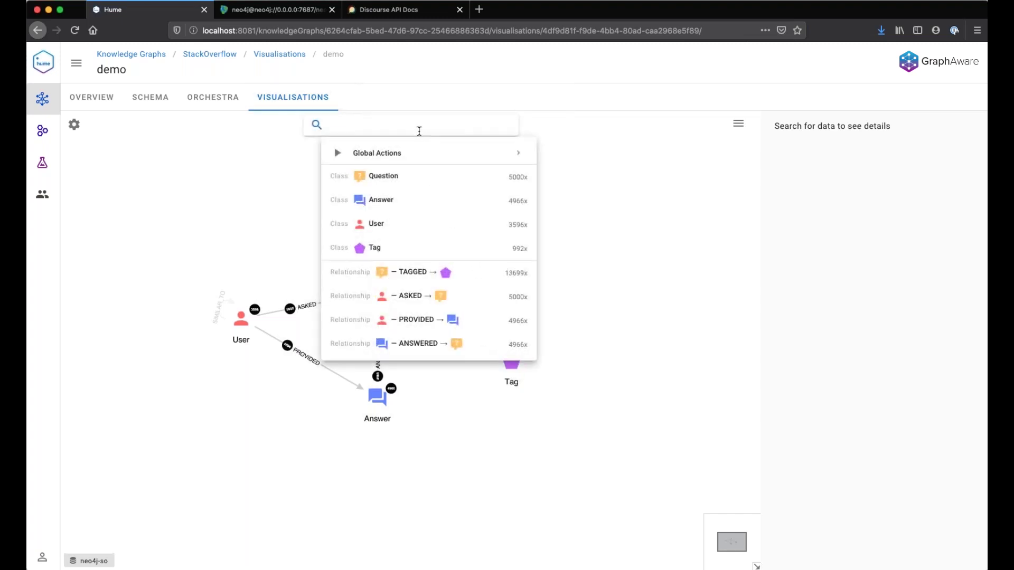
text(spring)
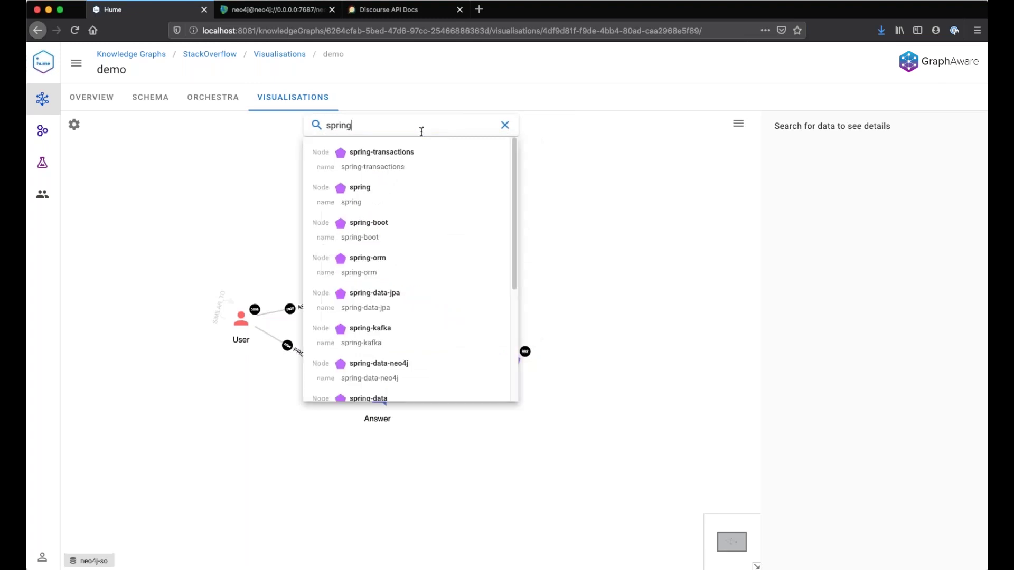
scroll(423, 338, down, 1)
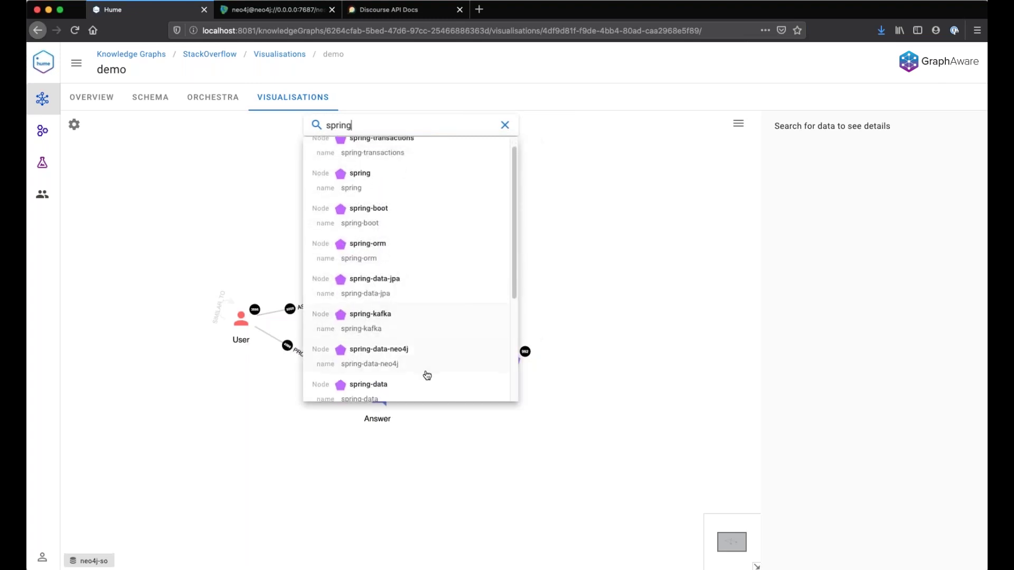
click(426, 364)
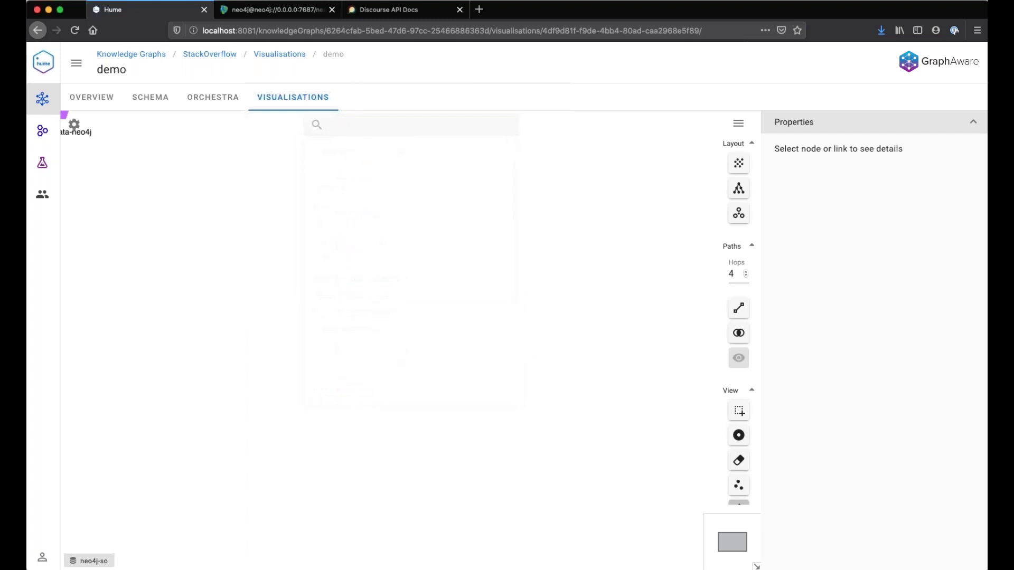
Step: Expand all 228 questions TAGGED with spring-data-neo4j
click(410, 342)
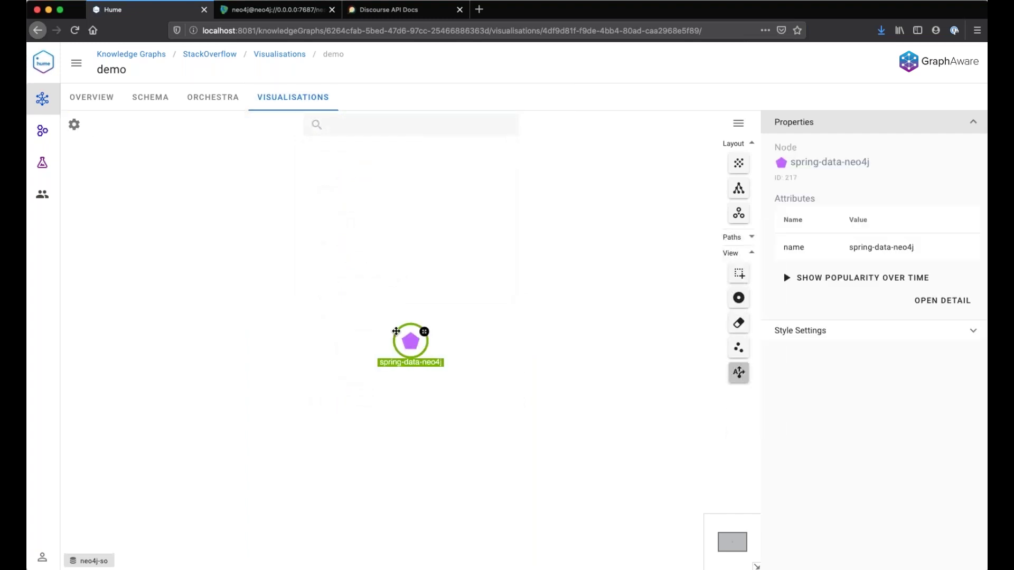
right_click(397, 331)
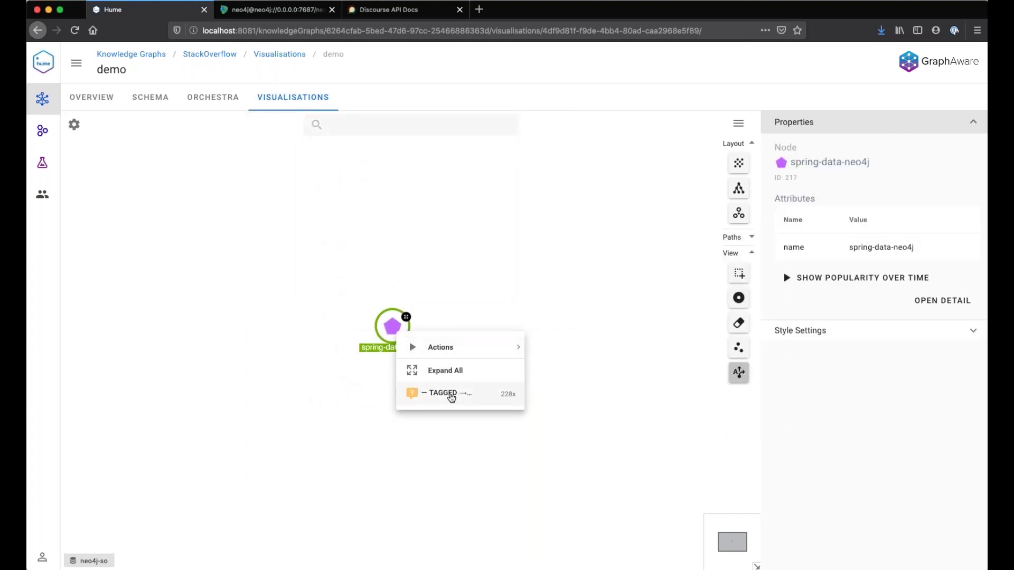
click(452, 395)
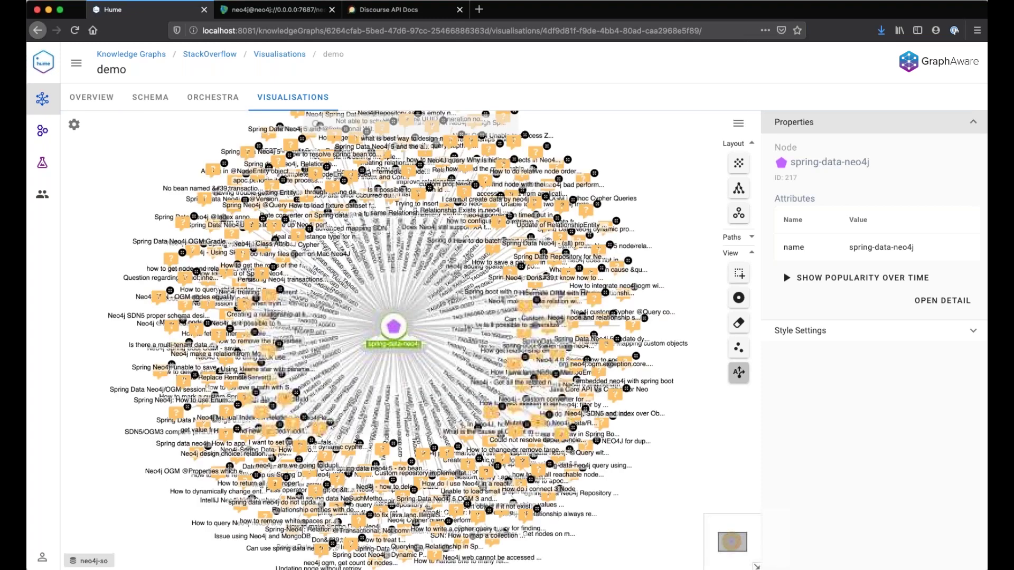
Step: Turn on Selection Mode, inspect the question about generalizing query patterns, then deselect it and reframe the graph
scroll(450, 393, up, 5)
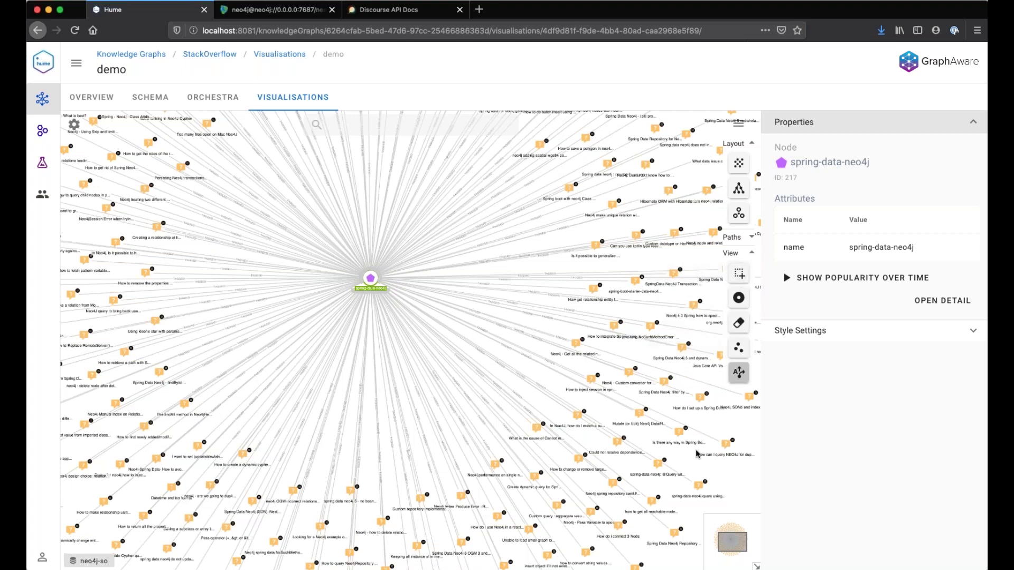
click(739, 273)
click(595, 245)
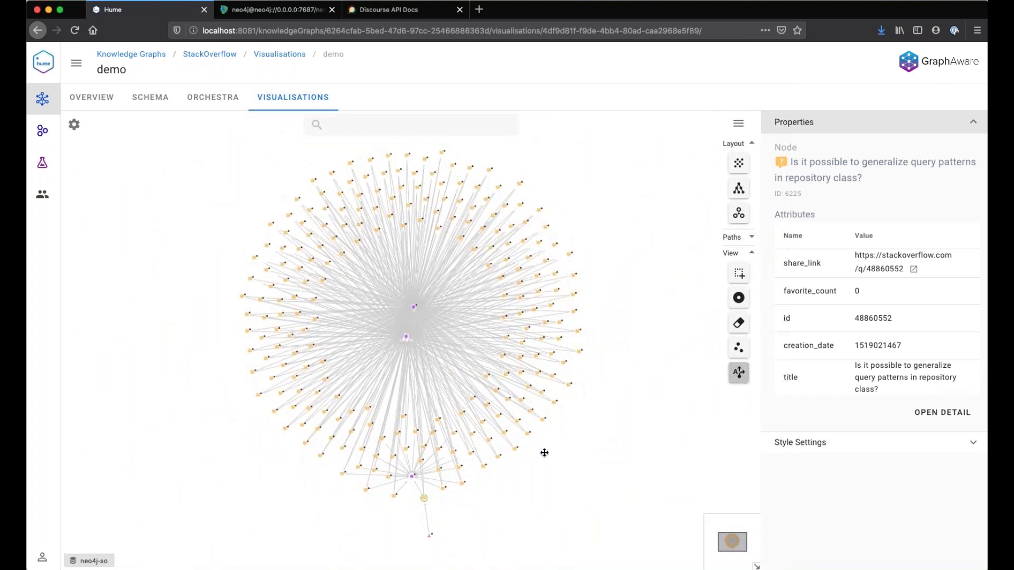
scroll(472, 408, up, 5)
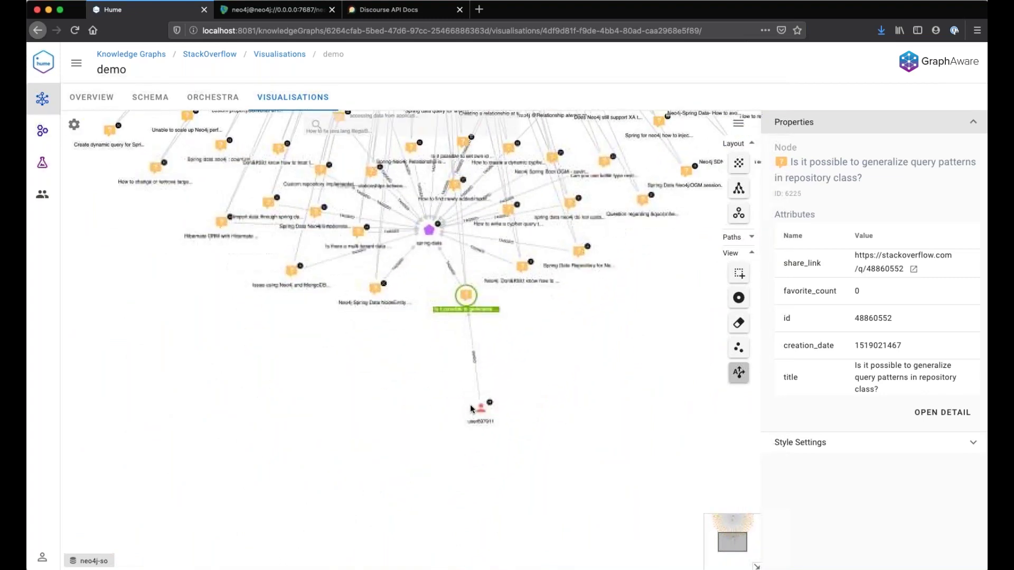
click(514, 458)
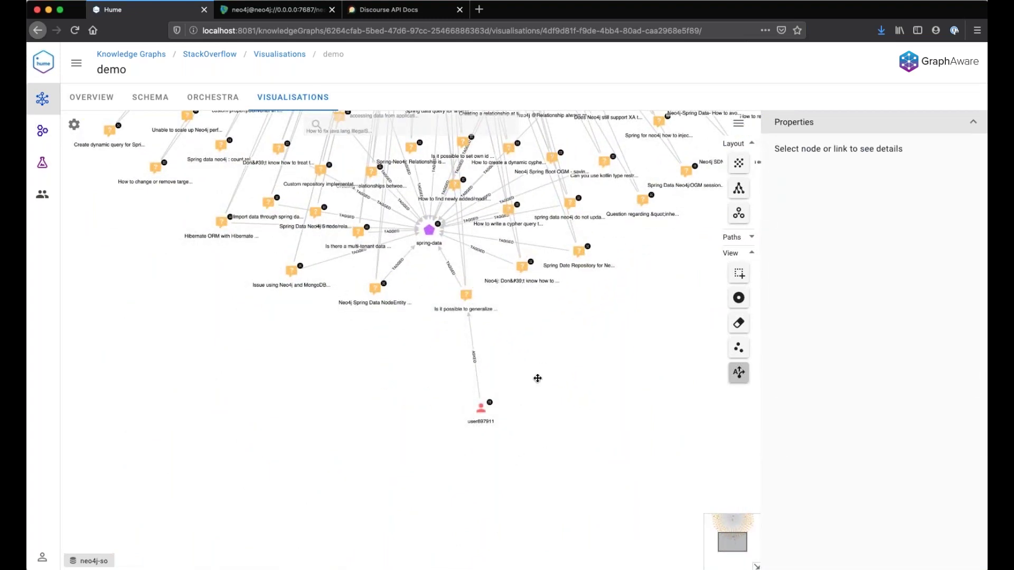
drag(538, 379, 534, 410)
scroll(530, 396, down, 3)
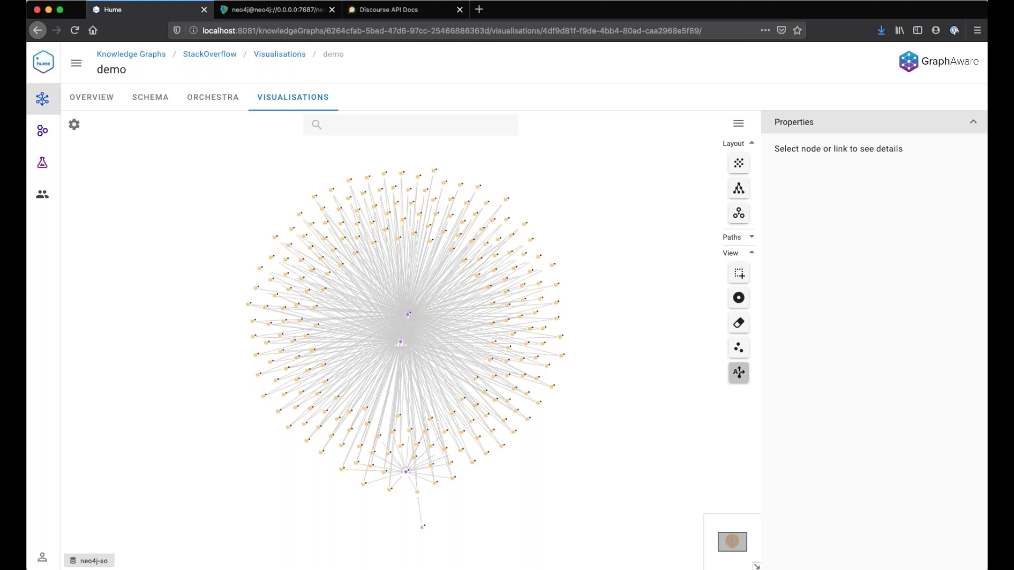
key(super+Tab)
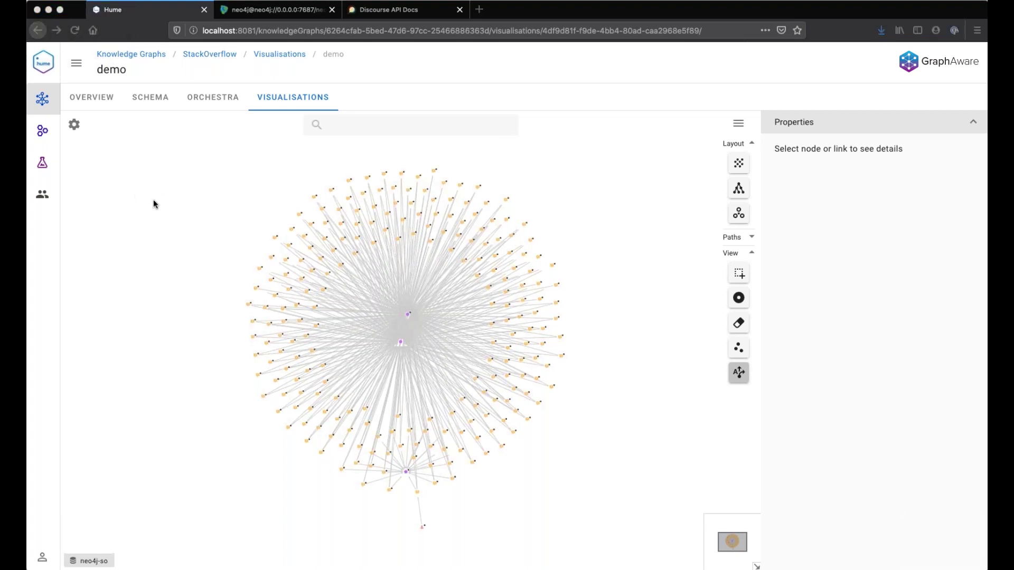
Step: Open the visualisation settings and list its custom actions
click(76, 127)
click(76, 128)
click(247, 145)
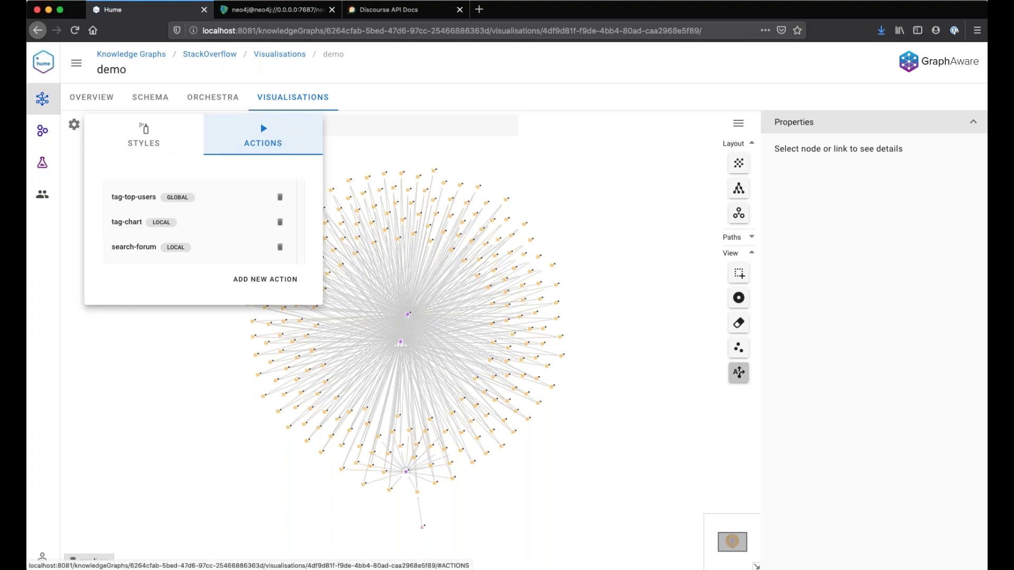
Step: Start a new action named show-top-question-people, labelled 'Find Top Users Asking'
click(269, 280)
click(317, 138)
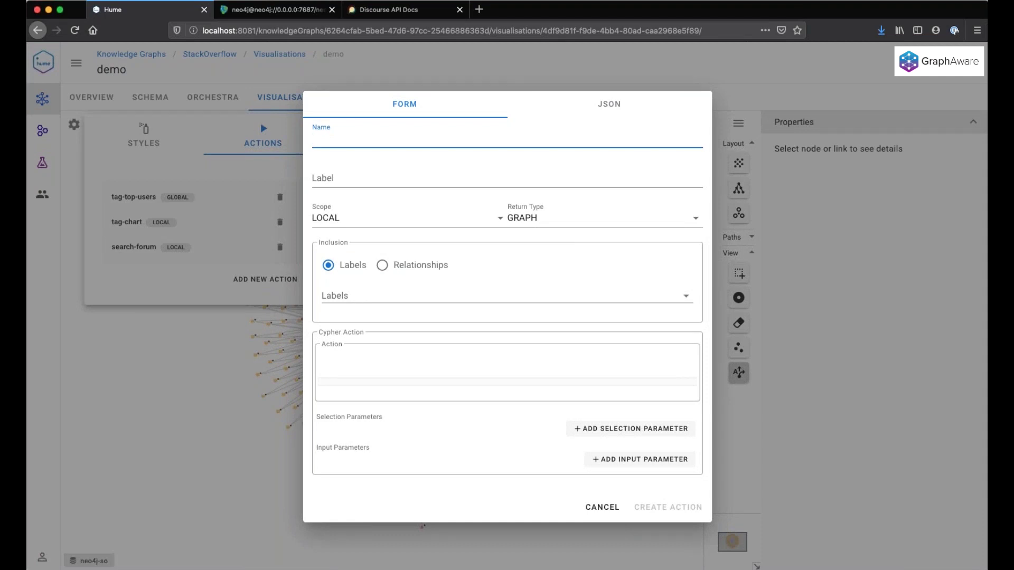
text(show-top)
text(-answer)
key(BackSpace)
key(BackSpace)
key(BackSpace)
text(question-people)
click(456, 174)
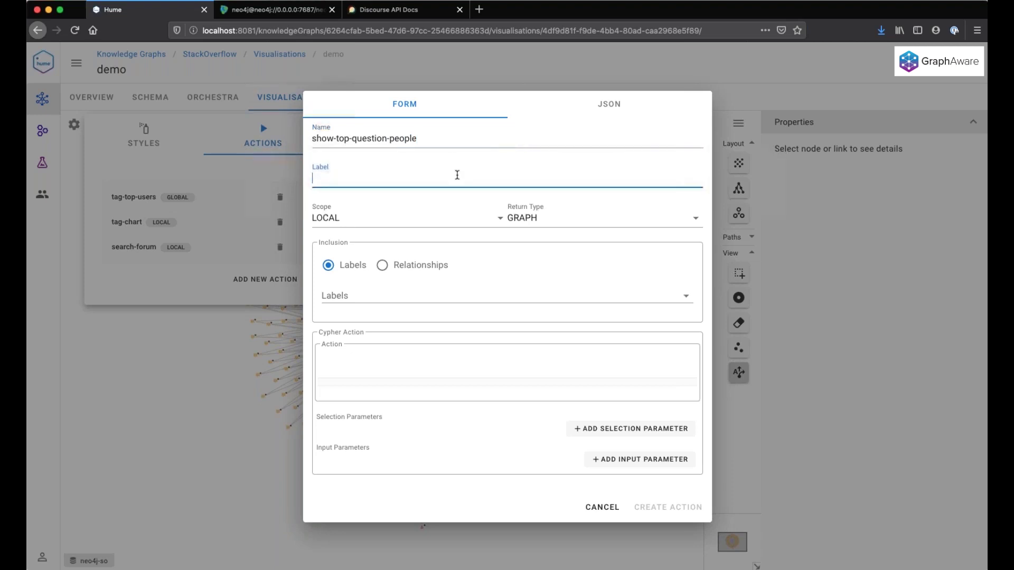
text(Find Top Users Asking)
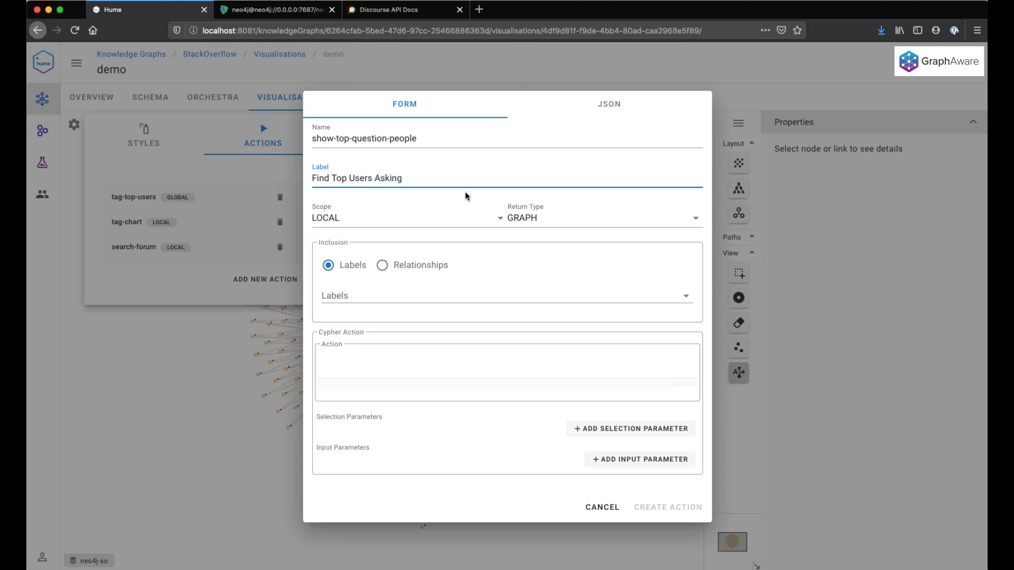
Step: Make the action GLOBAL, paste the top-10-askers Cypher query, and save it
click(415, 220)
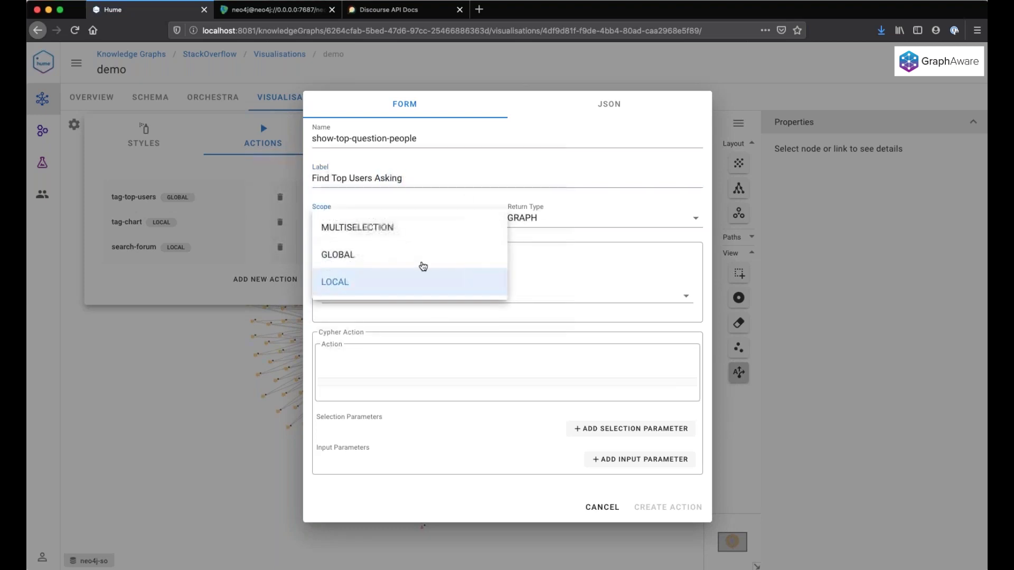
click(434, 261)
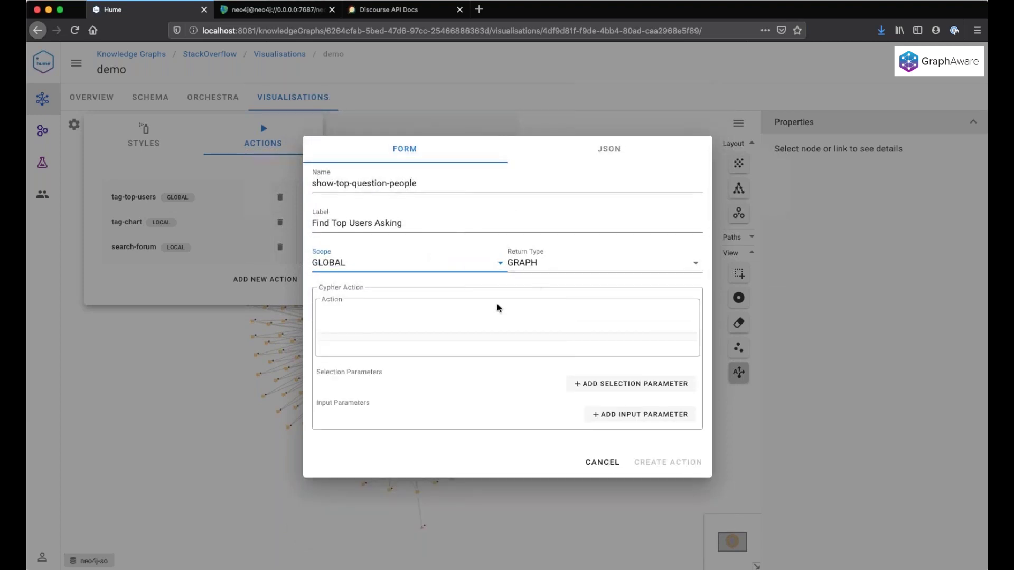
click(424, 317)
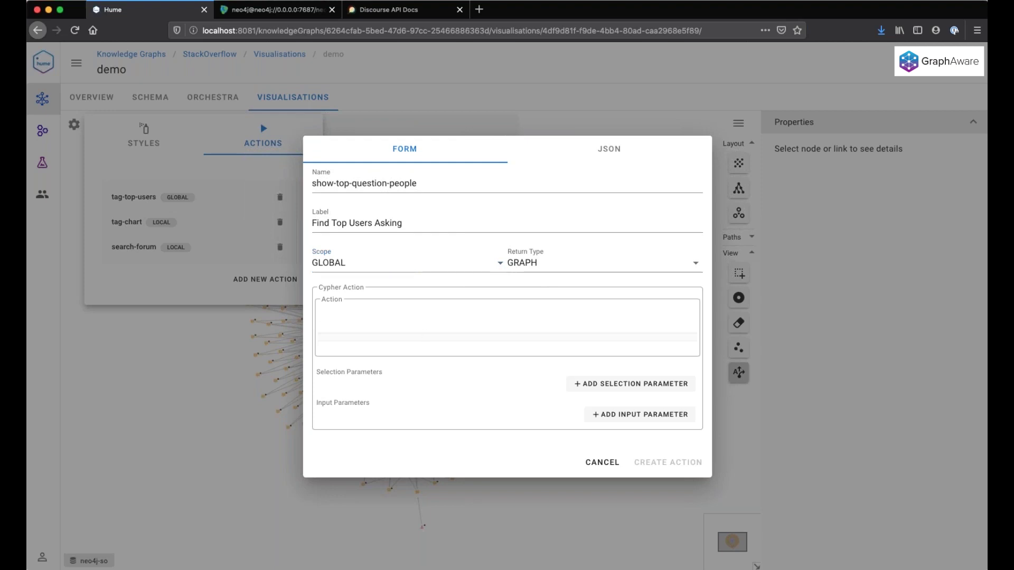
text(MATCH (u:User)-[:ASKED]->() RETURN u, count(*) as posts ORDER by posts desc limit 10)
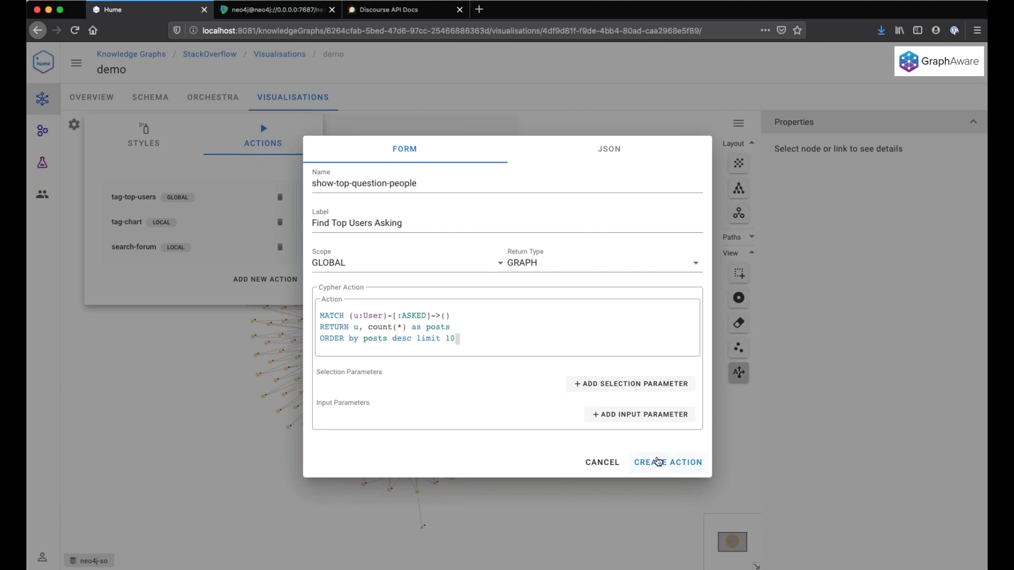
click(658, 462)
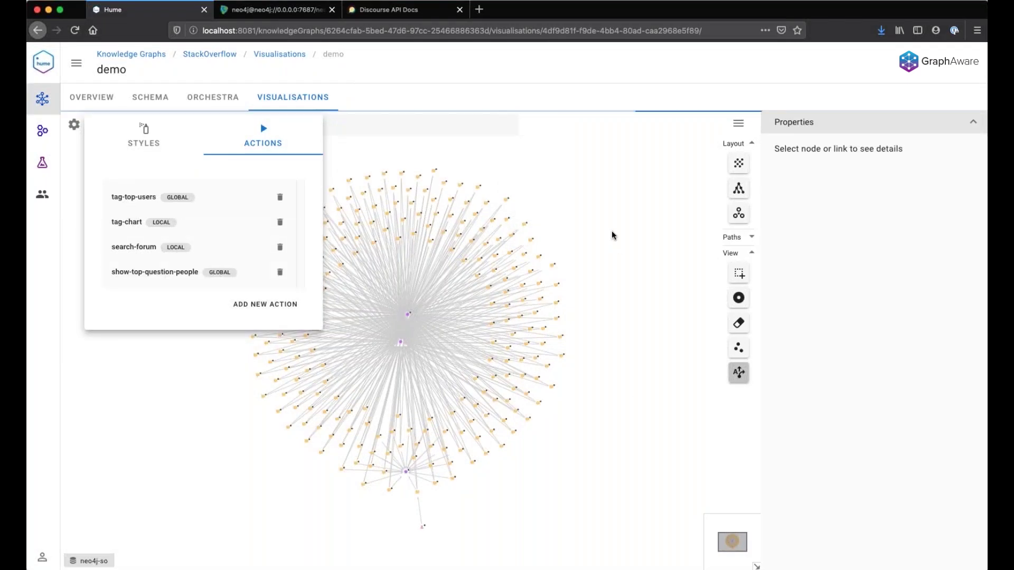
Step: Close the actions panel and switch to the schema overview
click(467, 175)
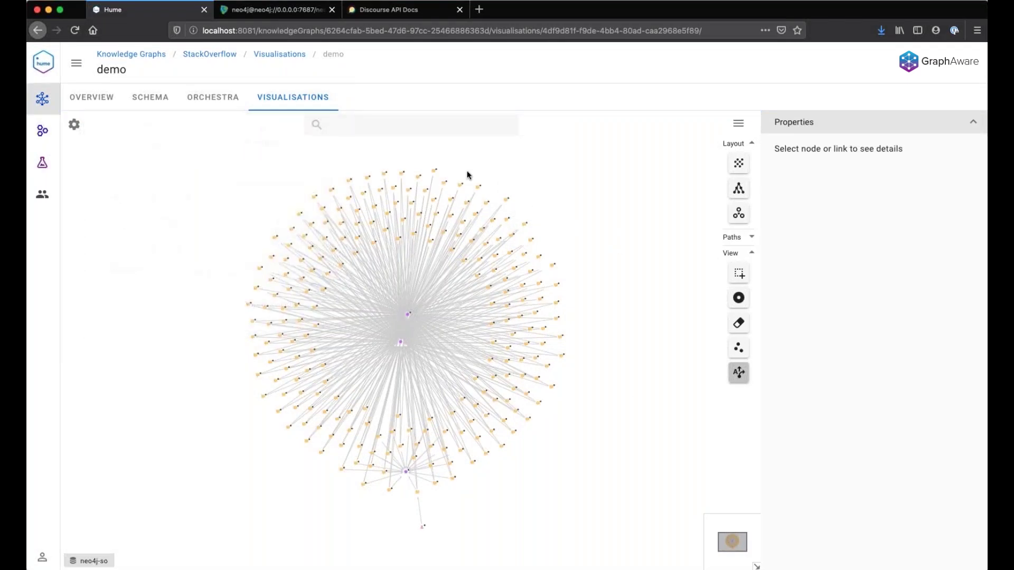
click(408, 121)
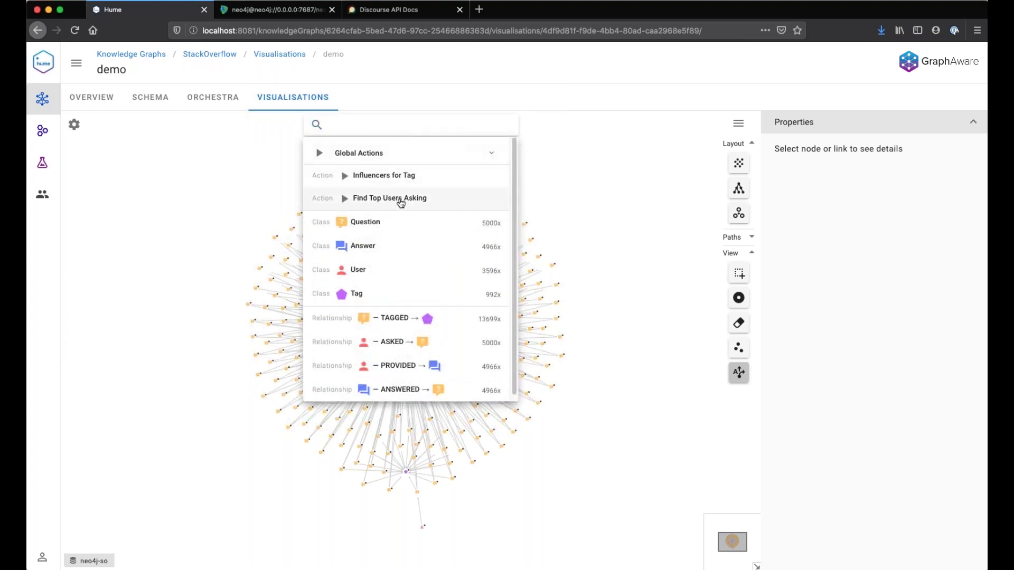
click(653, 316)
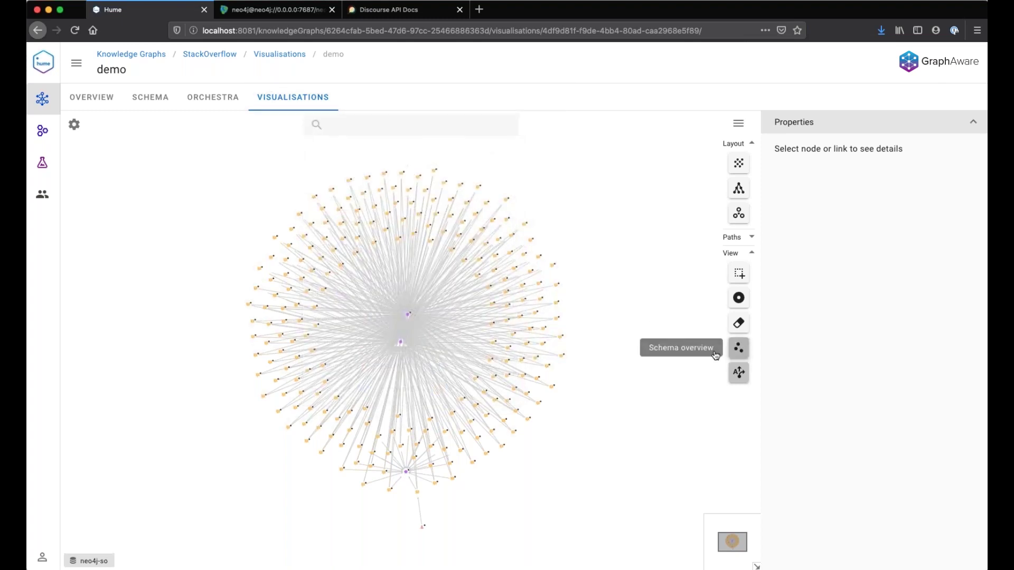
click(739, 349)
Step: Run Find Top Users Asking, review the top askers, then return to the schema overview
click(416, 126)
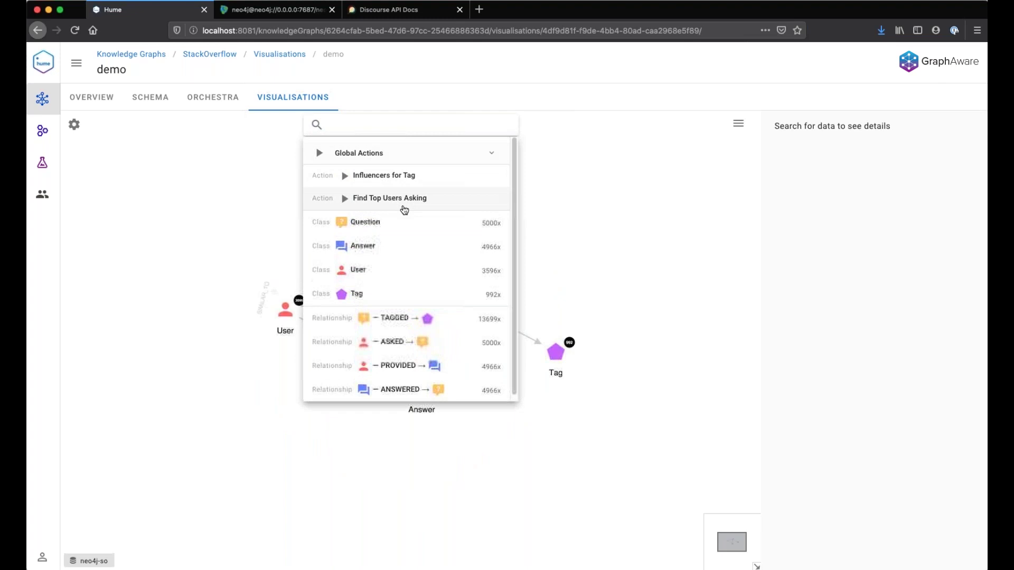
click(405, 206)
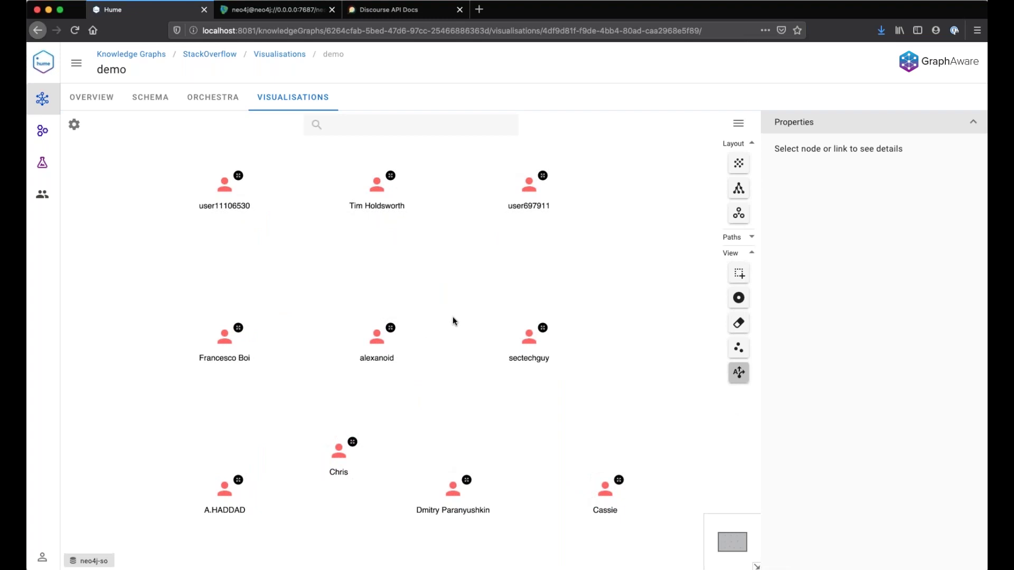
scroll(453, 320, down, 3)
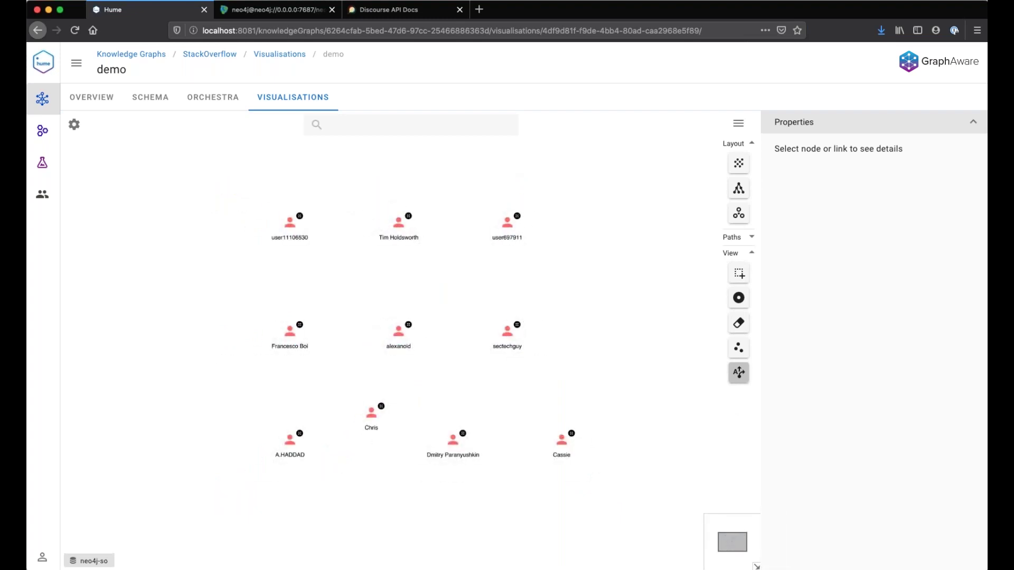
scroll(453, 316, up, 2)
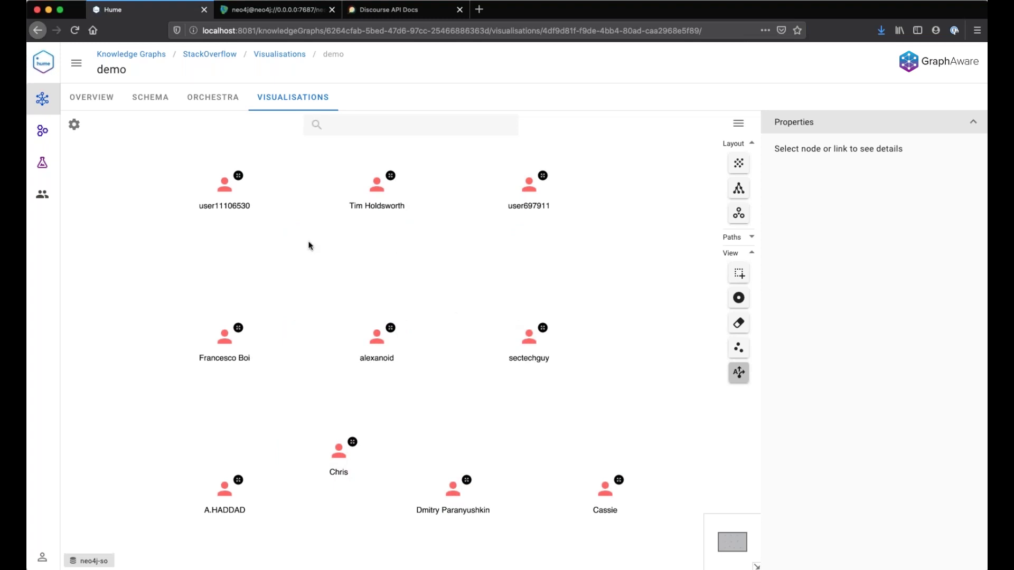
scroll(401, 283, down, 2)
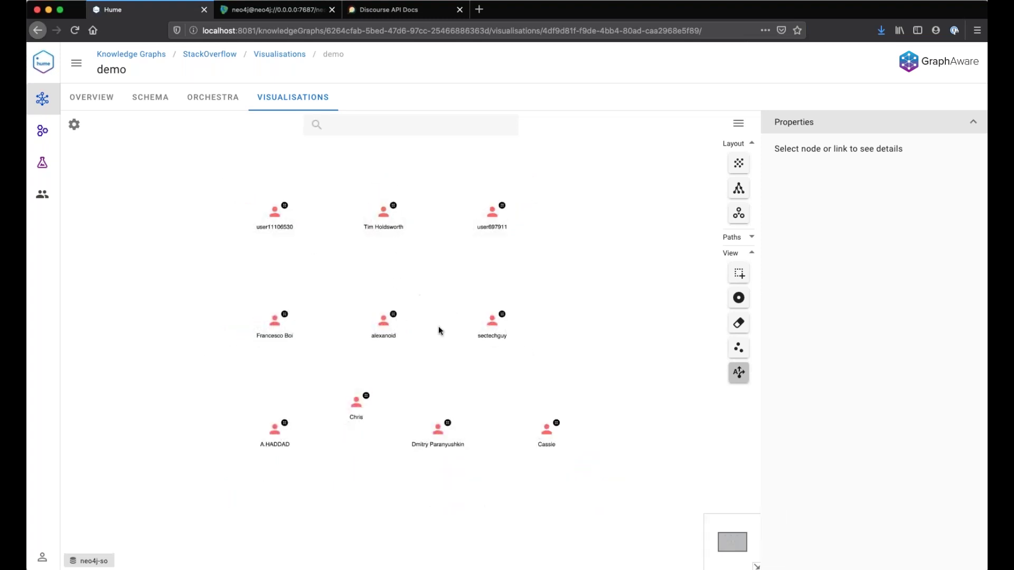
click(739, 348)
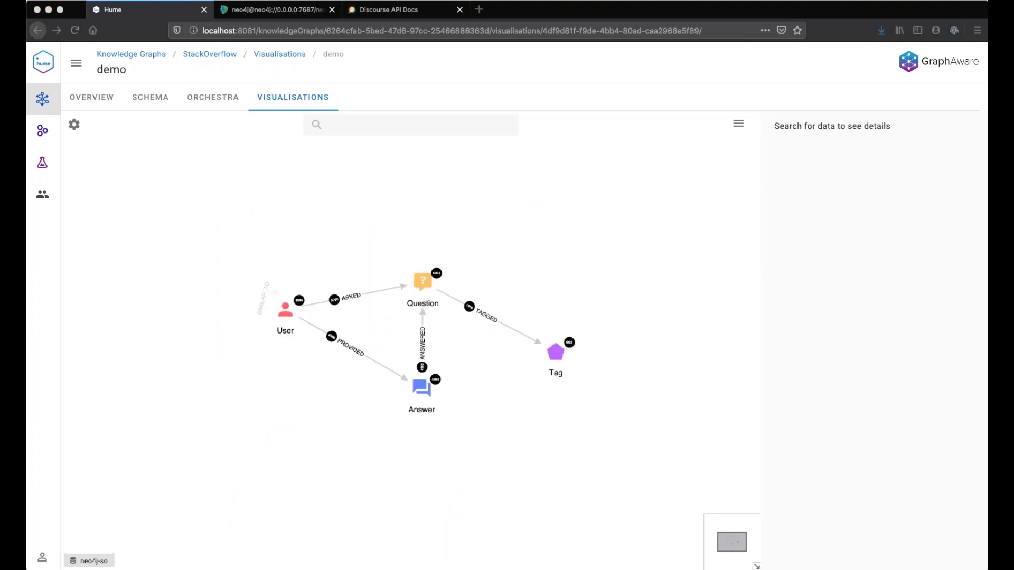
Step: Start a new custom action named top-ans, labelled 'Find Top Answerers'
click(73, 132)
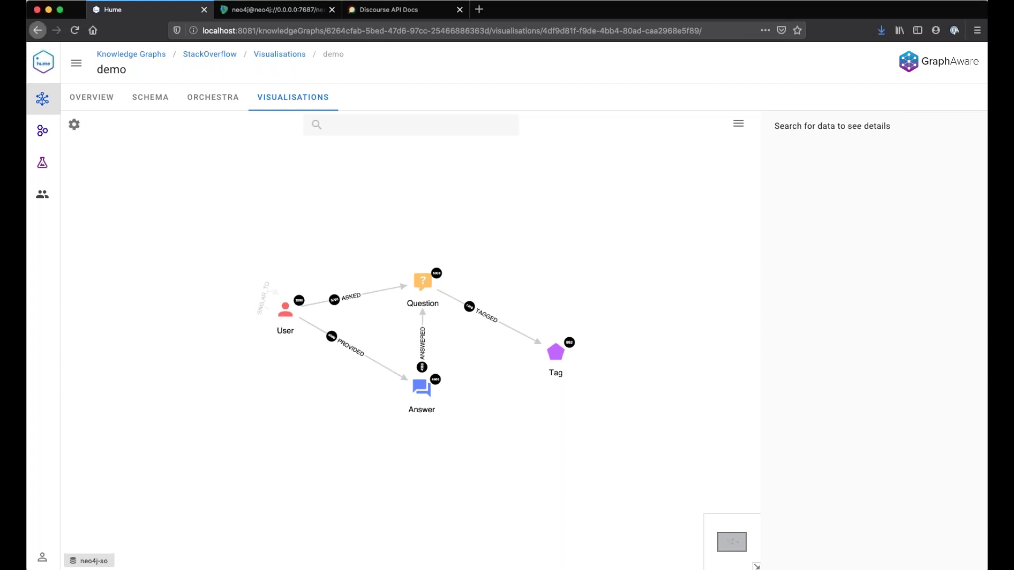
click(75, 127)
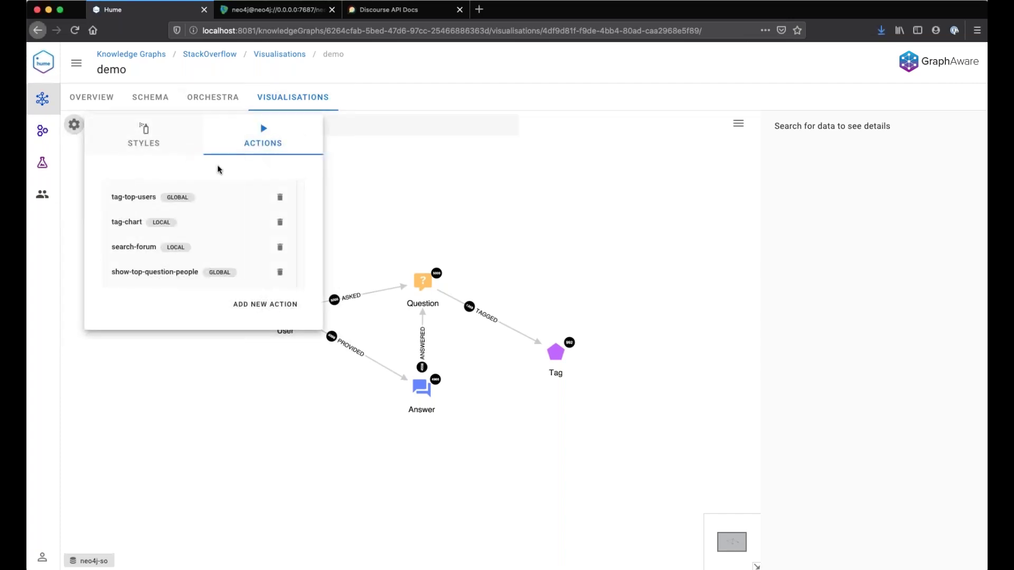
click(269, 304)
click(374, 143)
text(top-ans)
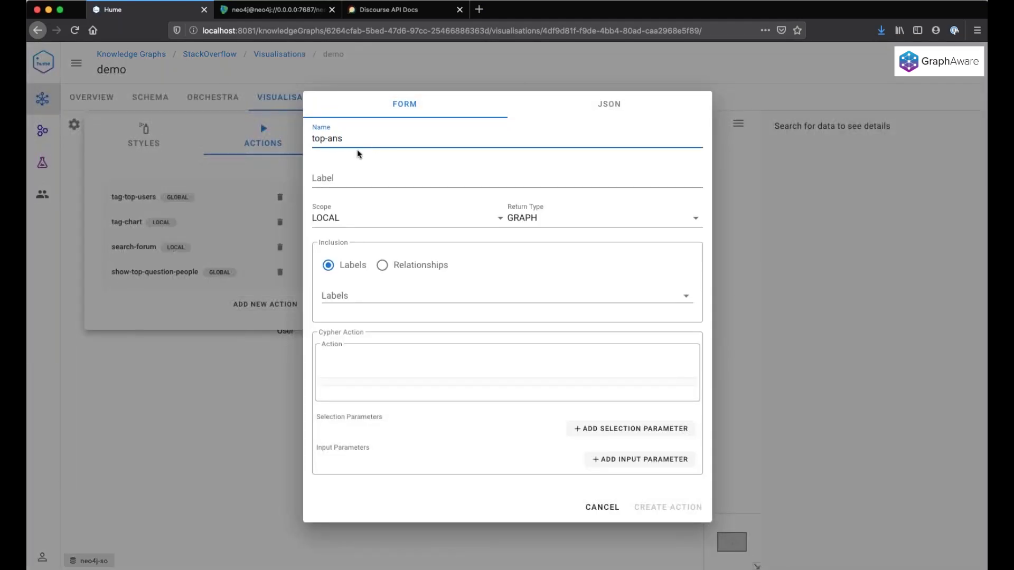
click(375, 175)
text(Find Top Answerers)
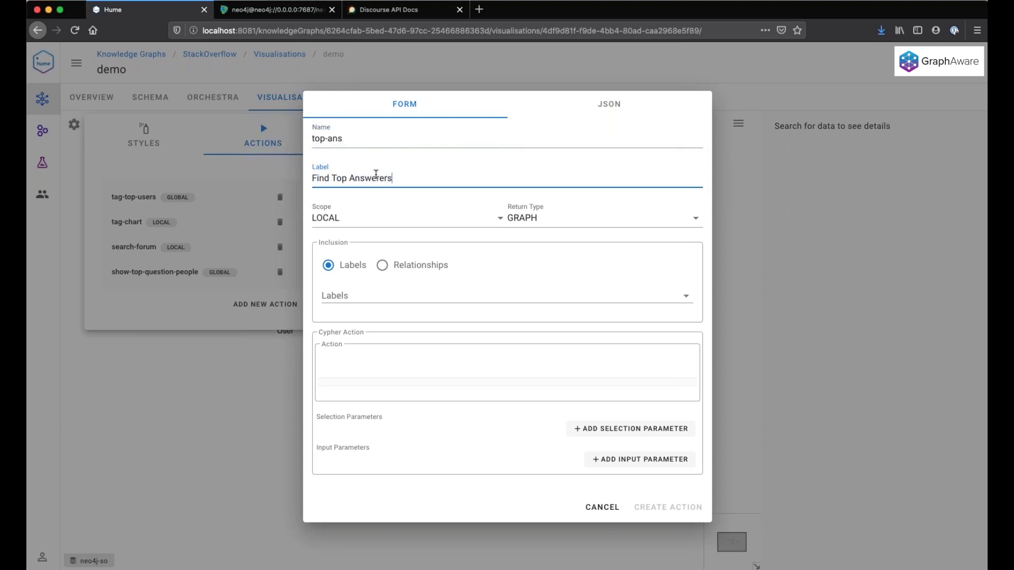
Step: Set its scope to GLOBAL and paste the top-10 answerers Cypher query
click(479, 221)
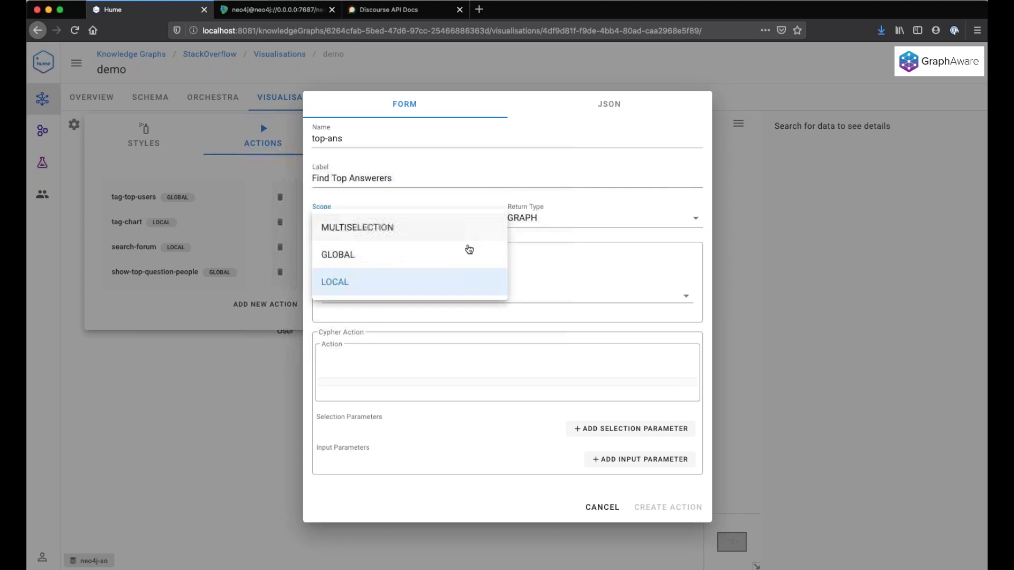
click(469, 249)
click(431, 319)
text(MATCH (u:User)-[:PROVIDED]->() RETURN u, count(*) as posts ORDER by posts desc limit 10)
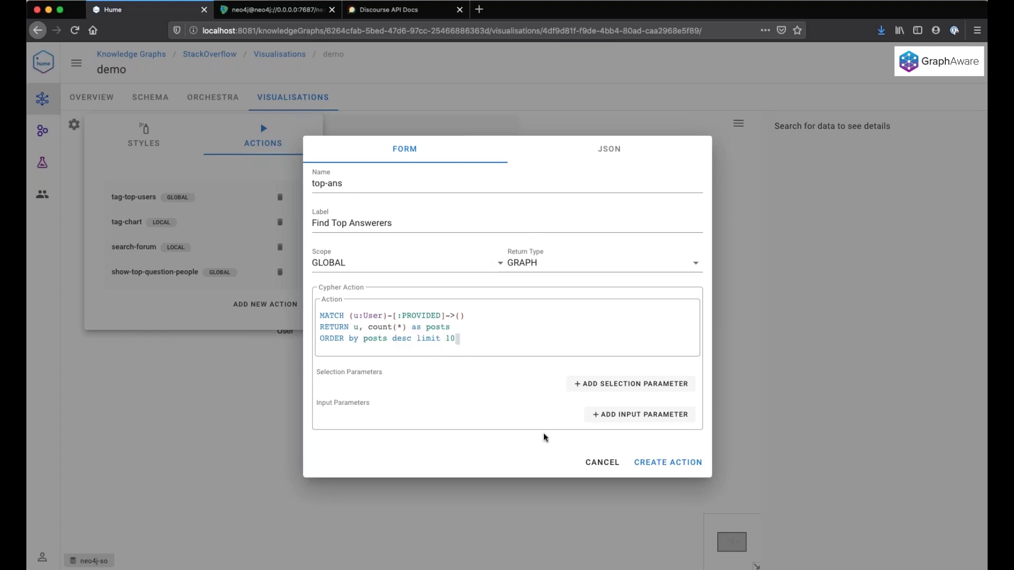
Step: Create the top-ans action, run Find Top Answerers, then return to the schema overview
click(678, 468)
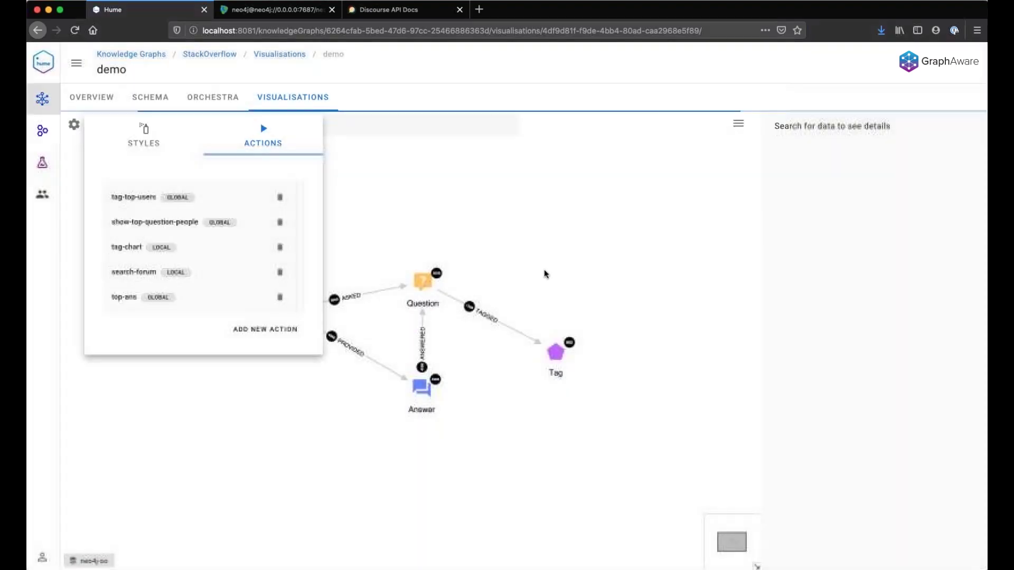
click(442, 125)
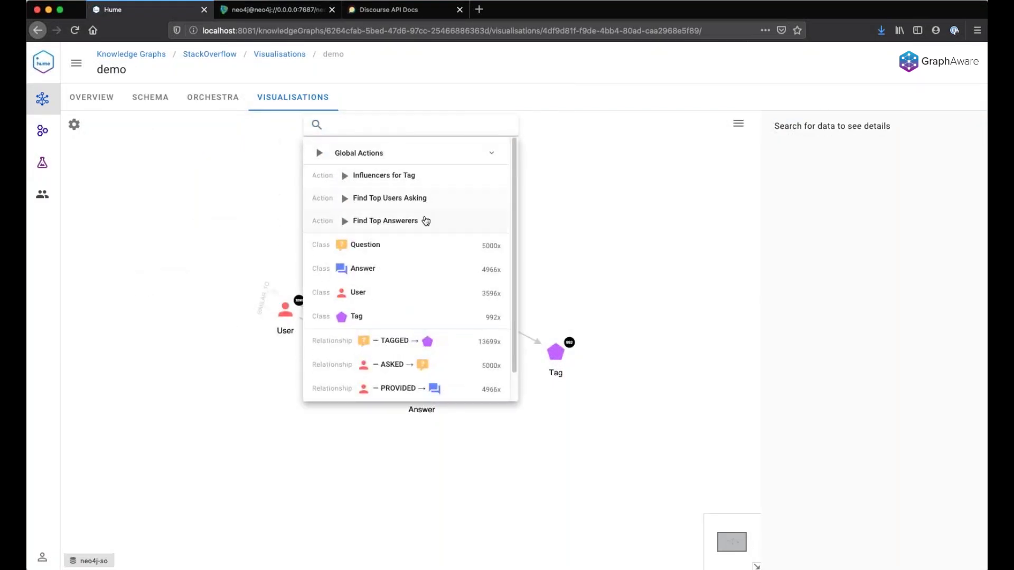
click(426, 221)
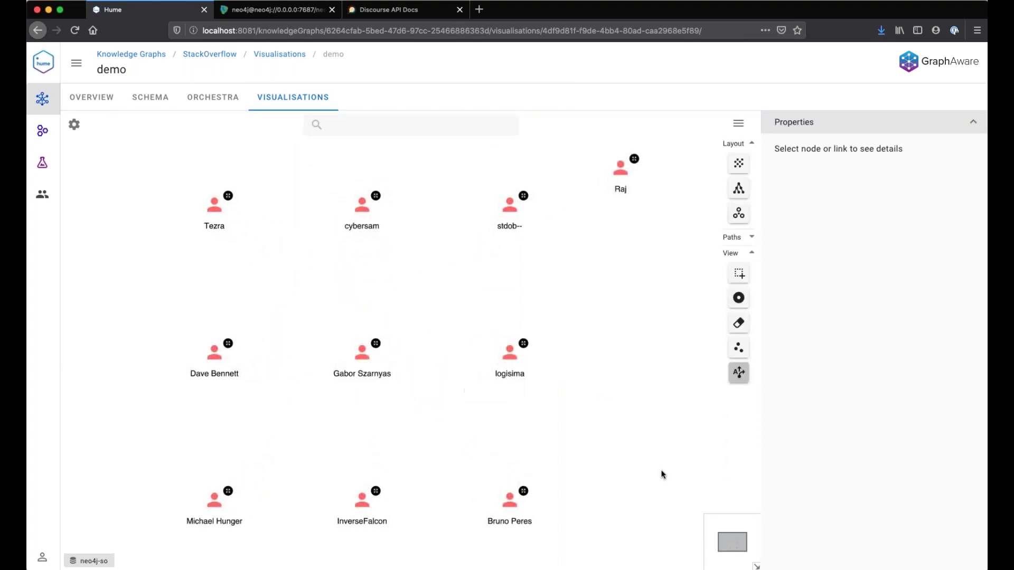
click(738, 348)
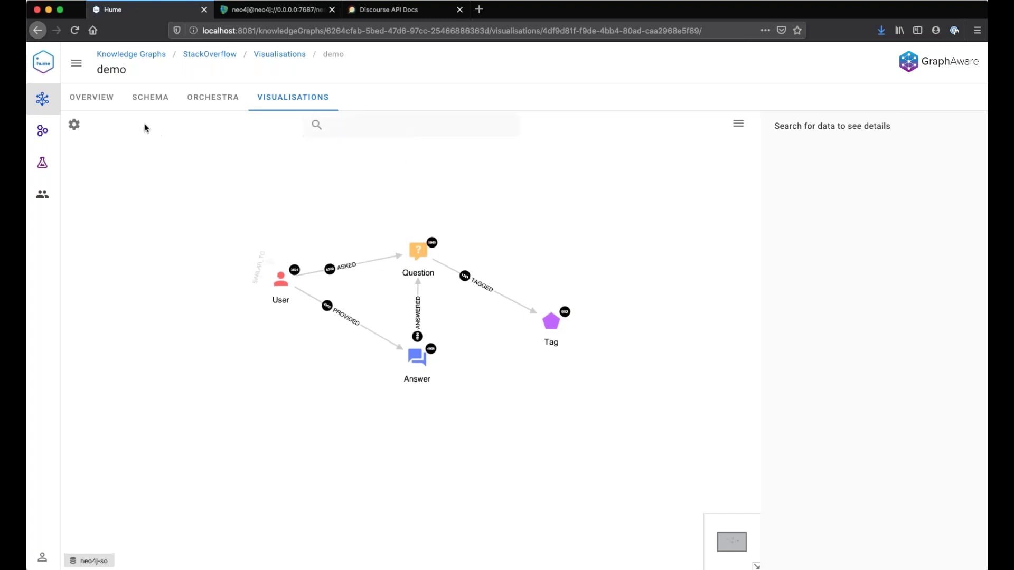
Step: Open tag-top-users for editing and review its Cypher resolver, highlighting the Tag label argument
click(74, 124)
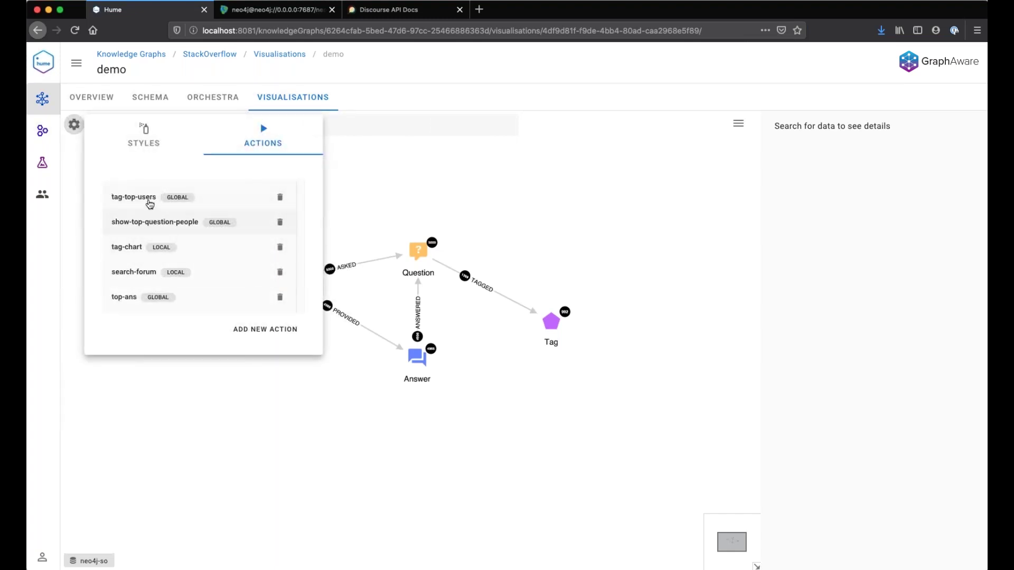
click(145, 199)
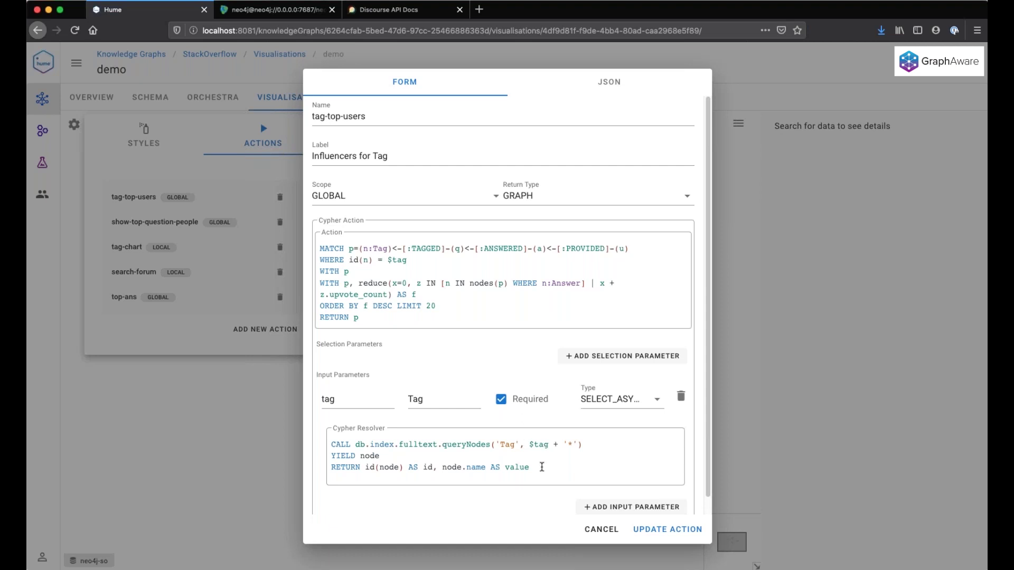
drag(542, 467, 331, 445)
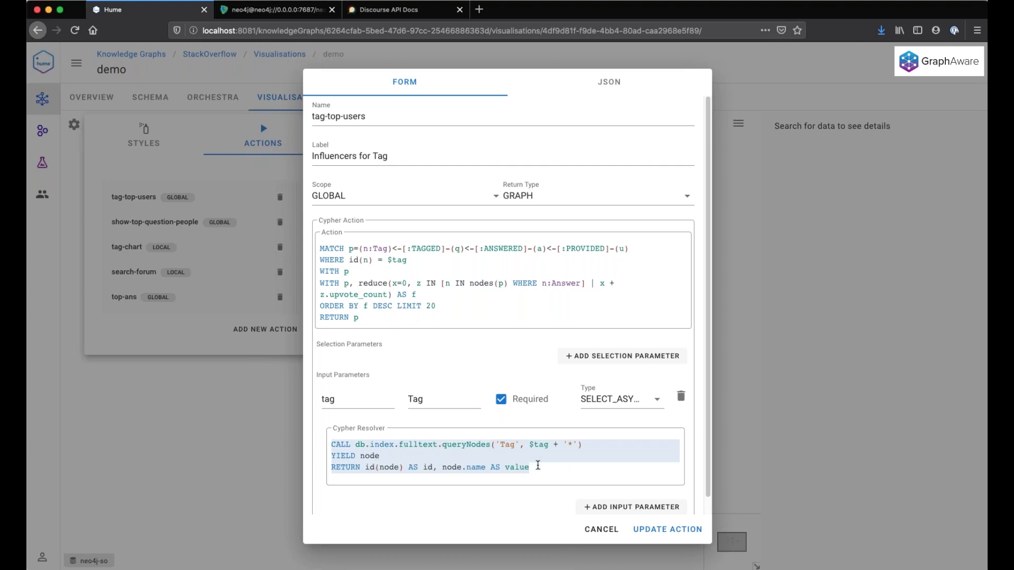
drag(537, 467, 334, 447)
click(468, 447)
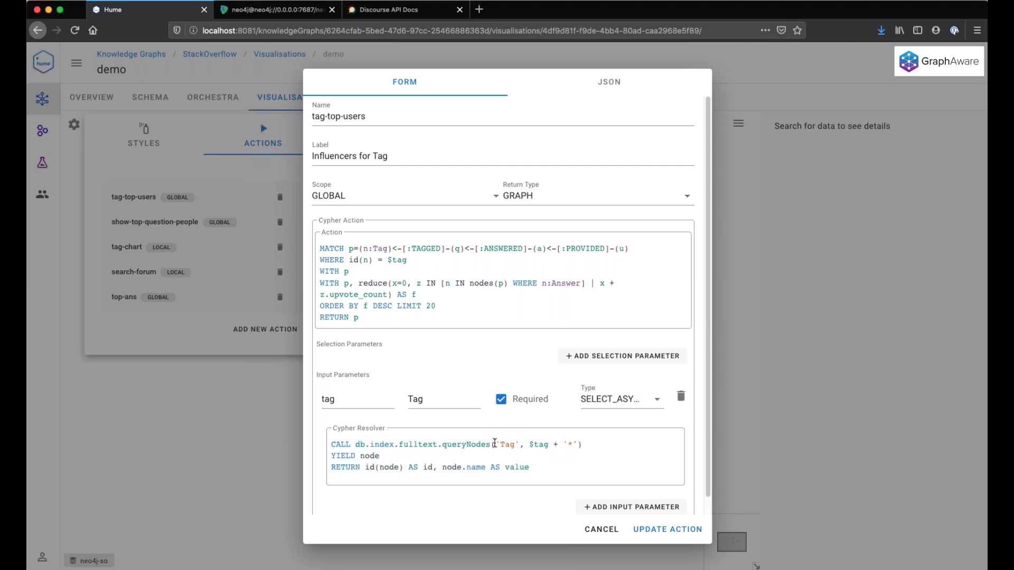
drag(496, 445, 518, 444)
Step: Review the Influencers for Tag Cypher query and its $tag parameter
click(415, 319)
drag(361, 317, 322, 250)
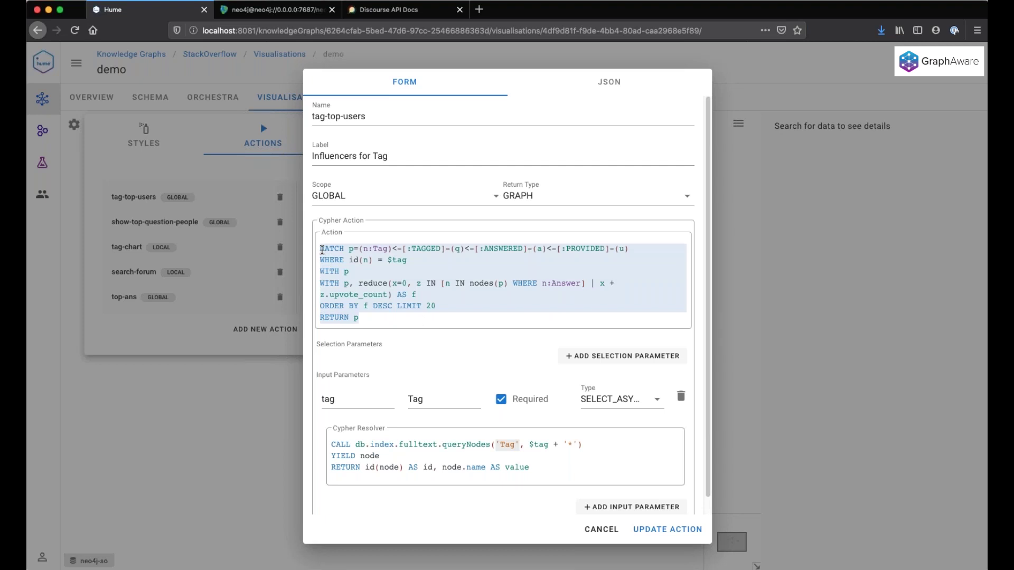
click(416, 262)
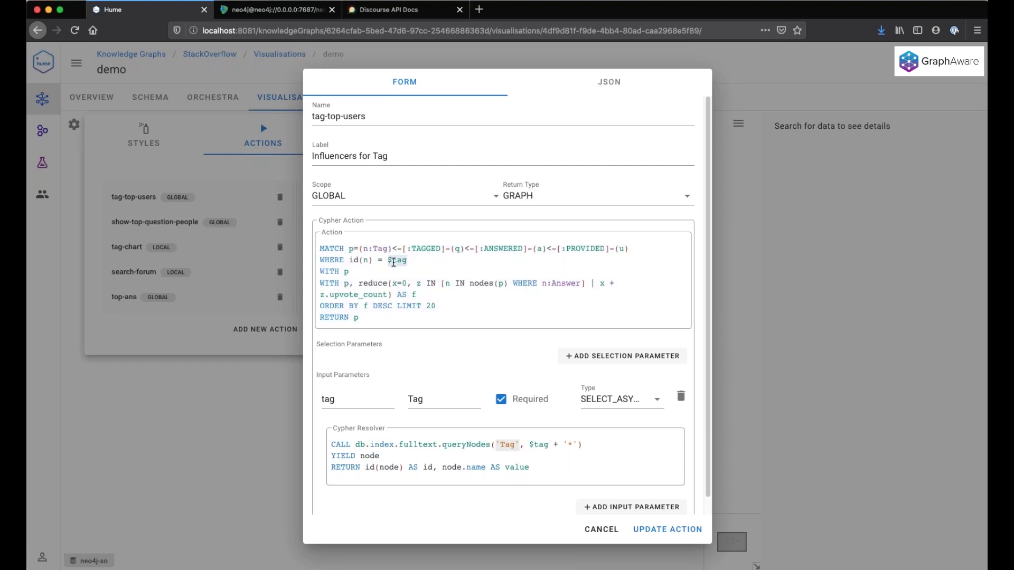
key(Down)
key(Down)
key(Down)
key(Up)
key(Up)
key(Up)
key(Up)
Step: Close the editor unchanged and launch Influencers for Tag from the global actions
click(583, 531)
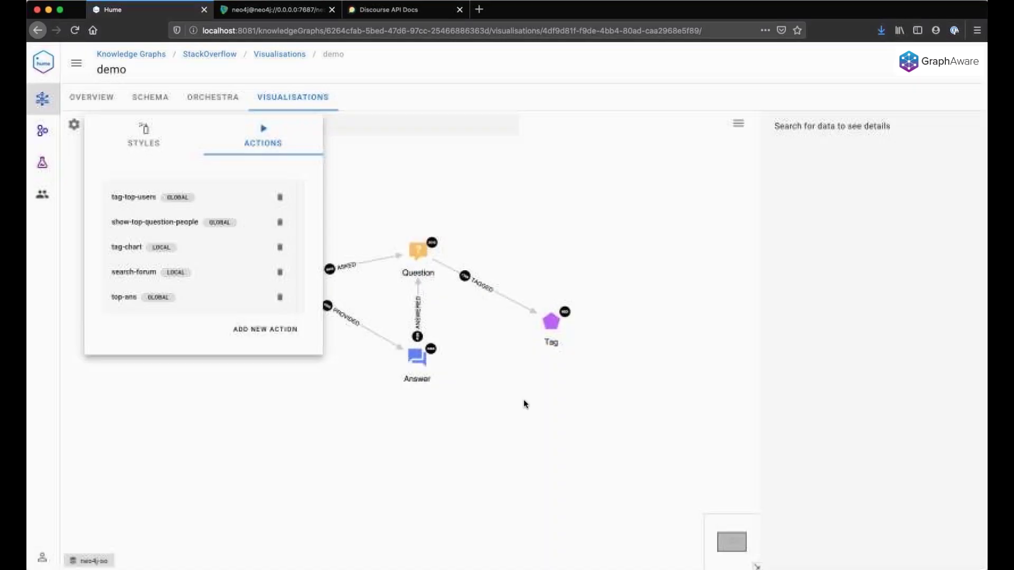
click(428, 129)
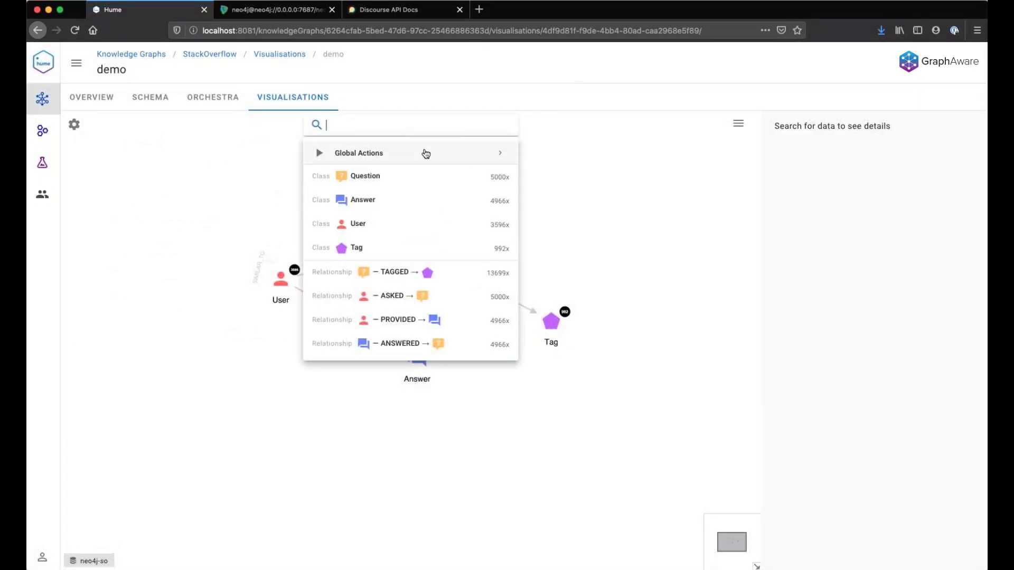
click(426, 154)
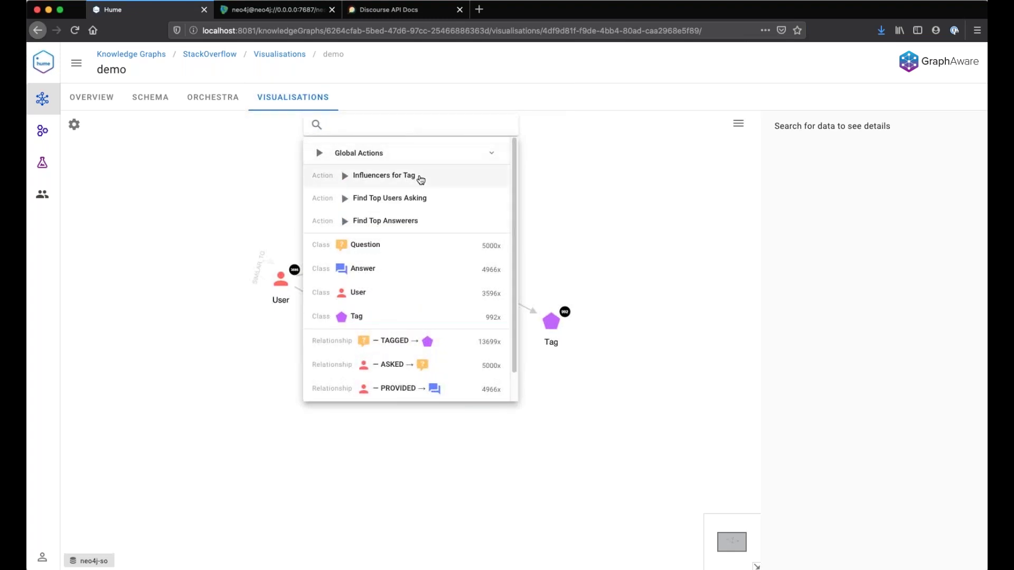
click(421, 180)
Step: Type 'spr' in the Tag field and choose spring-data-neo4j
click(485, 308)
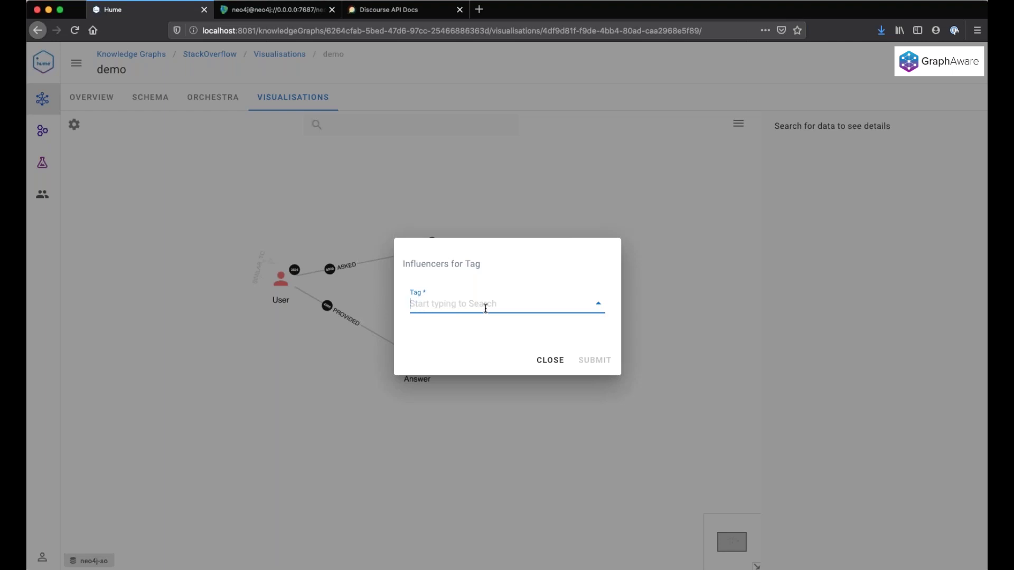
text(sprin)
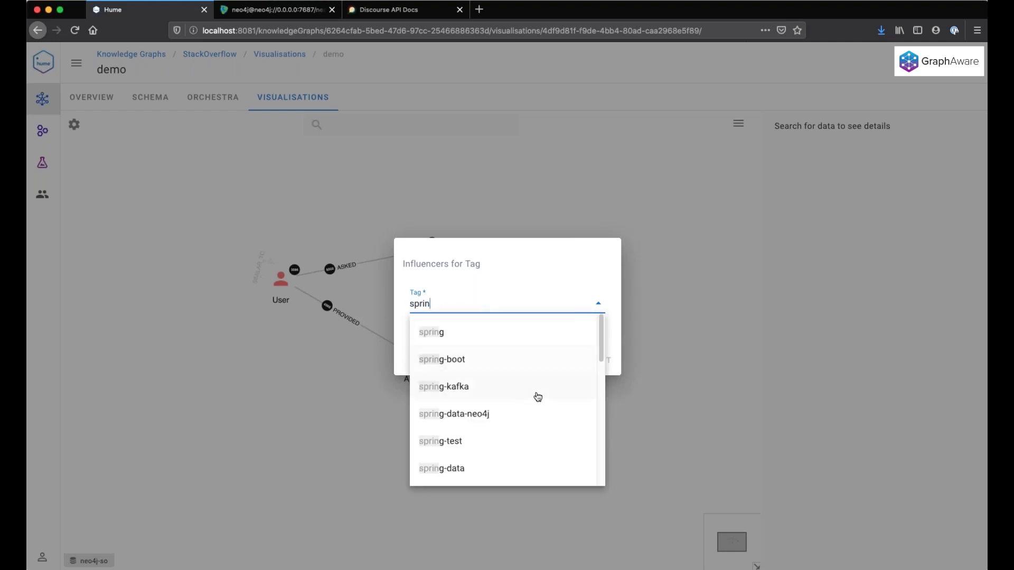
scroll(511, 441, down, 2)
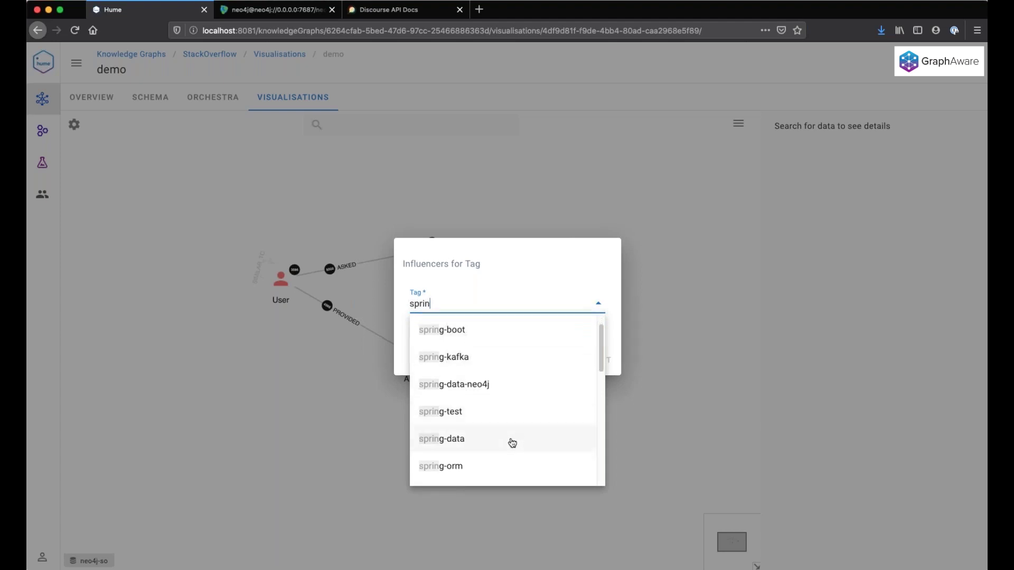
scroll(511, 441, up, 1)
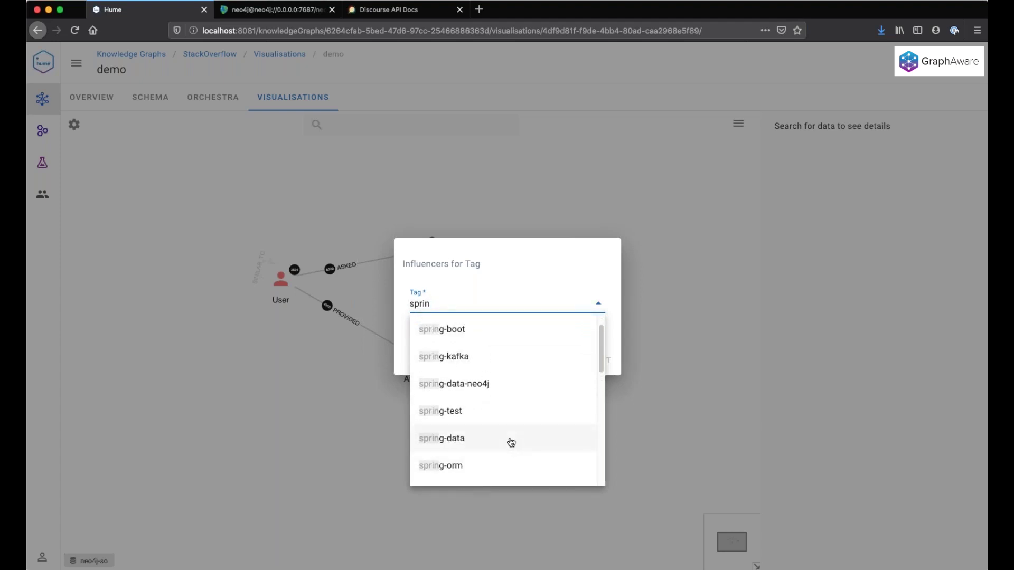
scroll(511, 442, up, 1)
scroll(511, 442, down, 1)
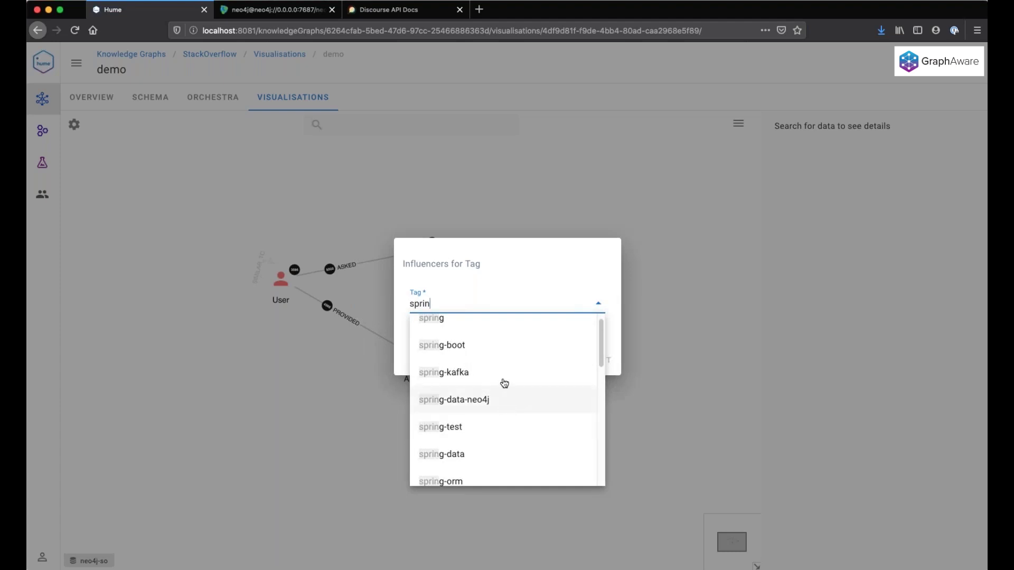
click(487, 401)
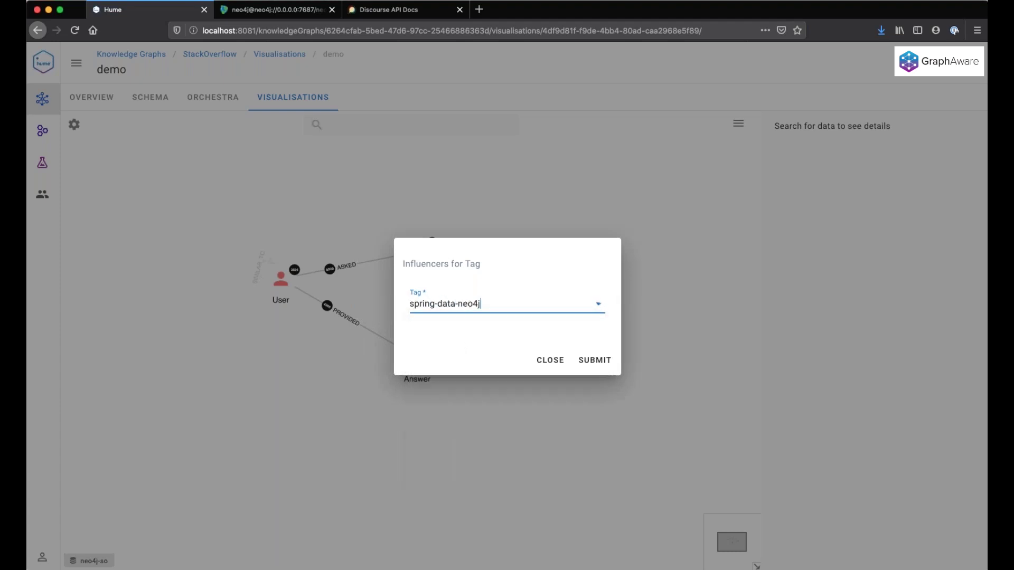
Step: Submit Influencers for Tag and pan and zoom around the resulting spring-data-neo4j star graph
click(601, 368)
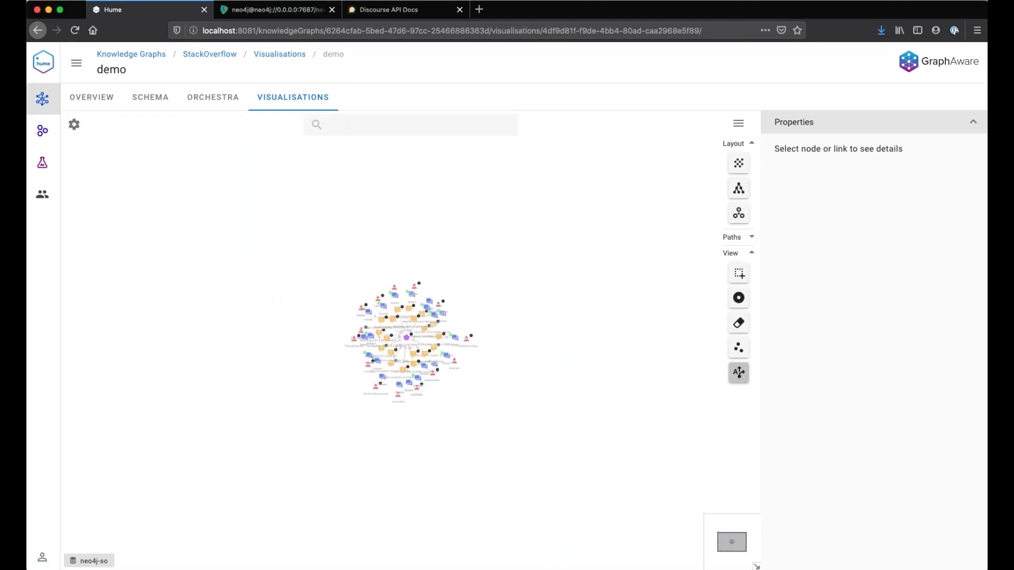
drag(523, 296, 527, 296)
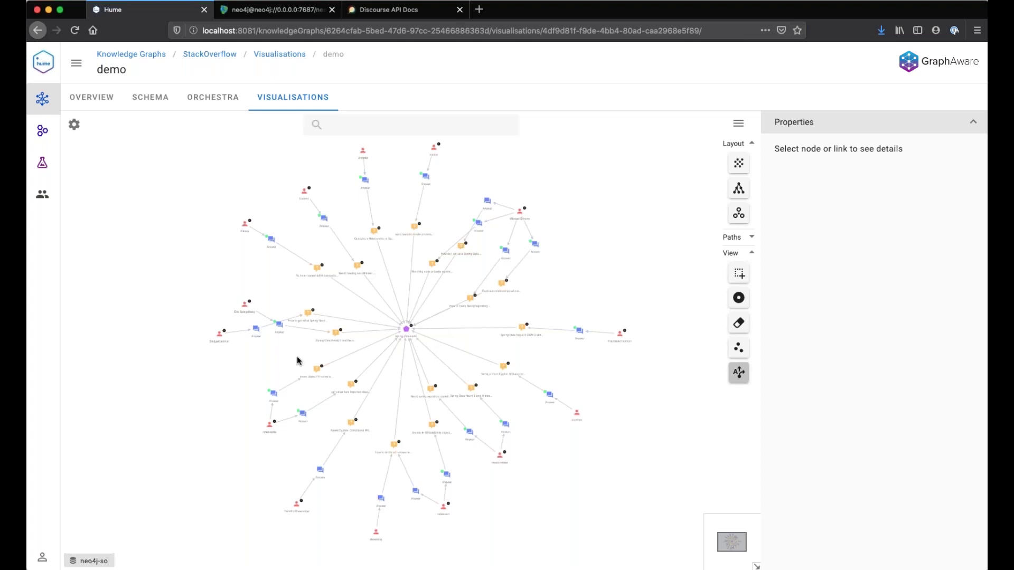
scroll(297, 360, up, 2)
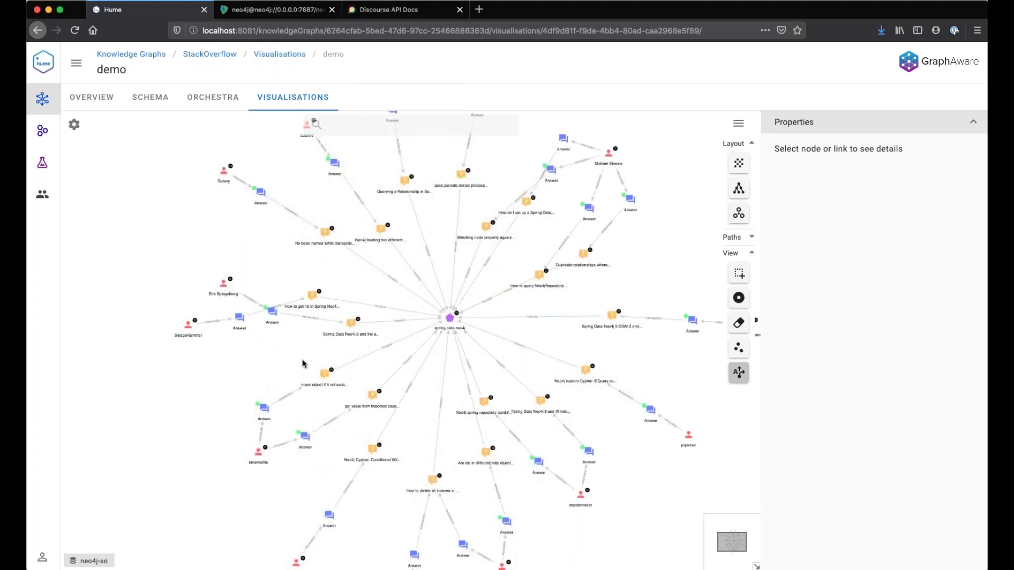
drag(311, 340, 327, 276)
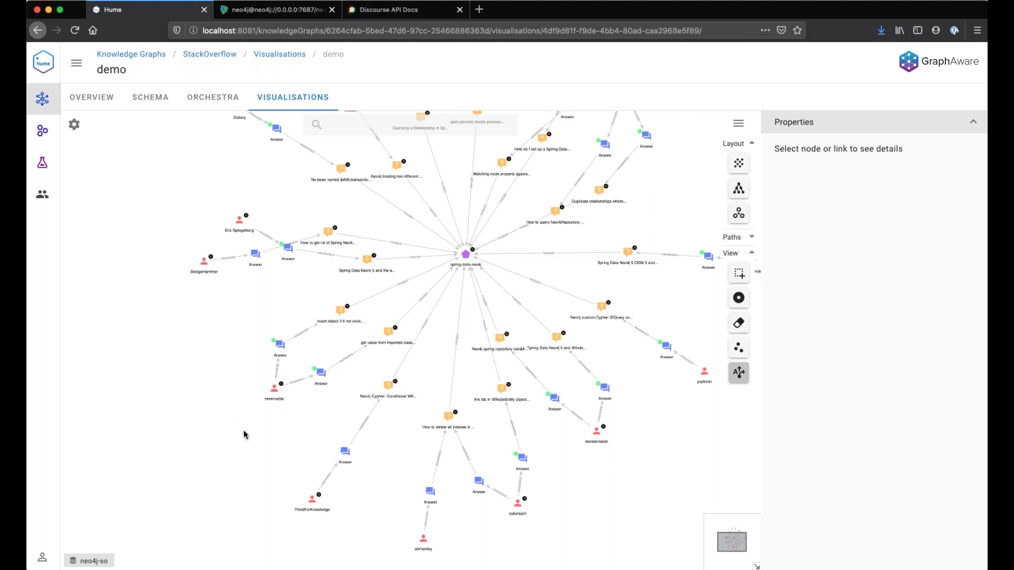
drag(245, 434, 199, 328)
scroll(199, 328, up, 2)
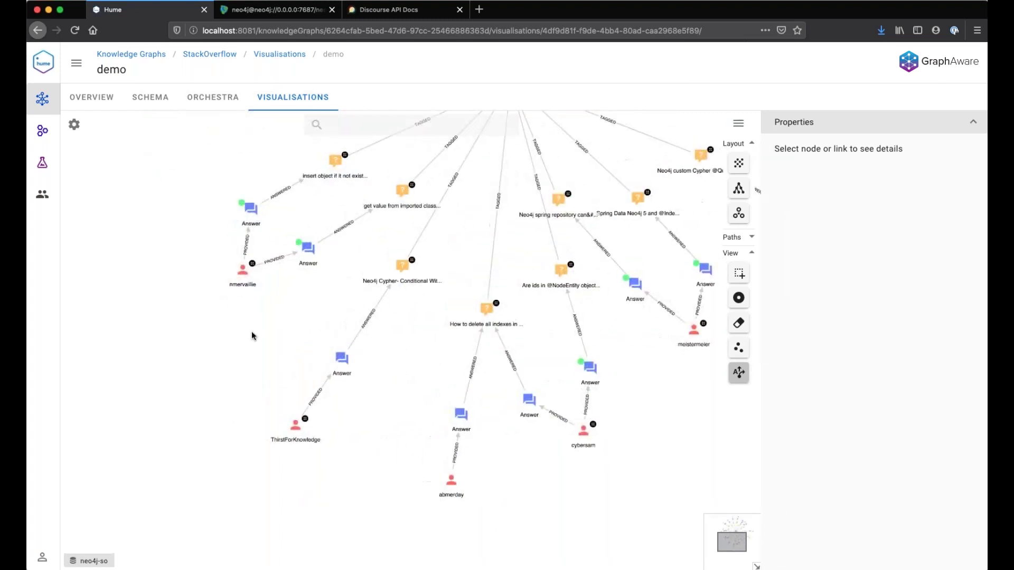
scroll(253, 352, down, 4)
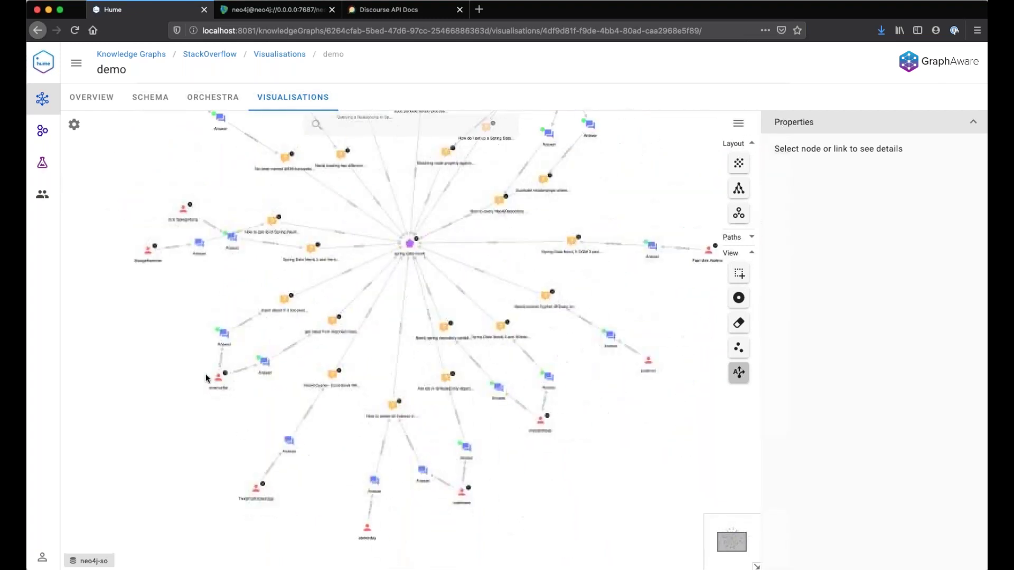
drag(240, 279, 267, 381)
scroll(267, 380, down, 2)
scroll(266, 381, up, 2)
scroll(267, 380, down, 4)
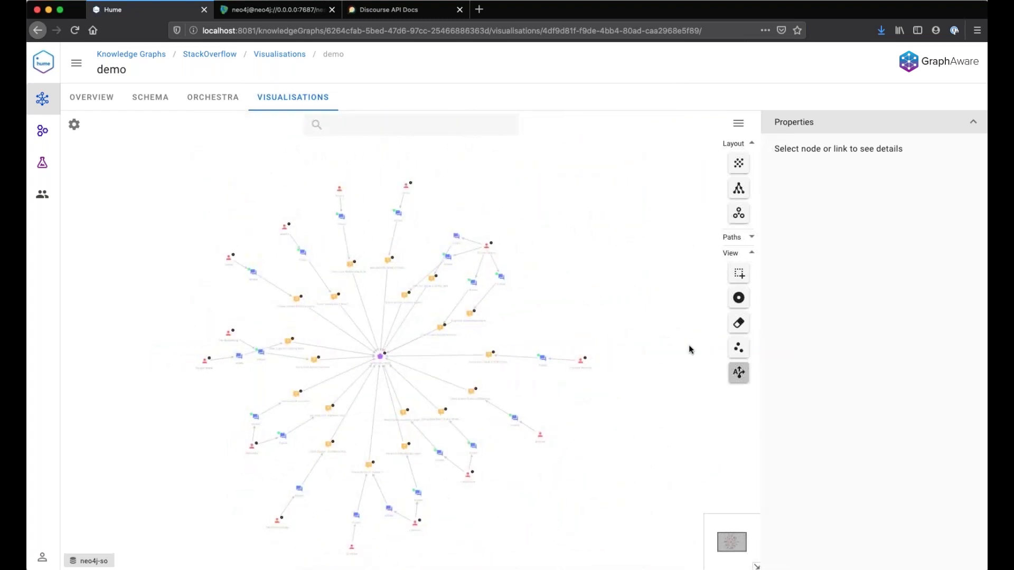
Step: From the schema overview, add just the spring-data-neo4j node via 'sprin' and show the custom actions
click(739, 347)
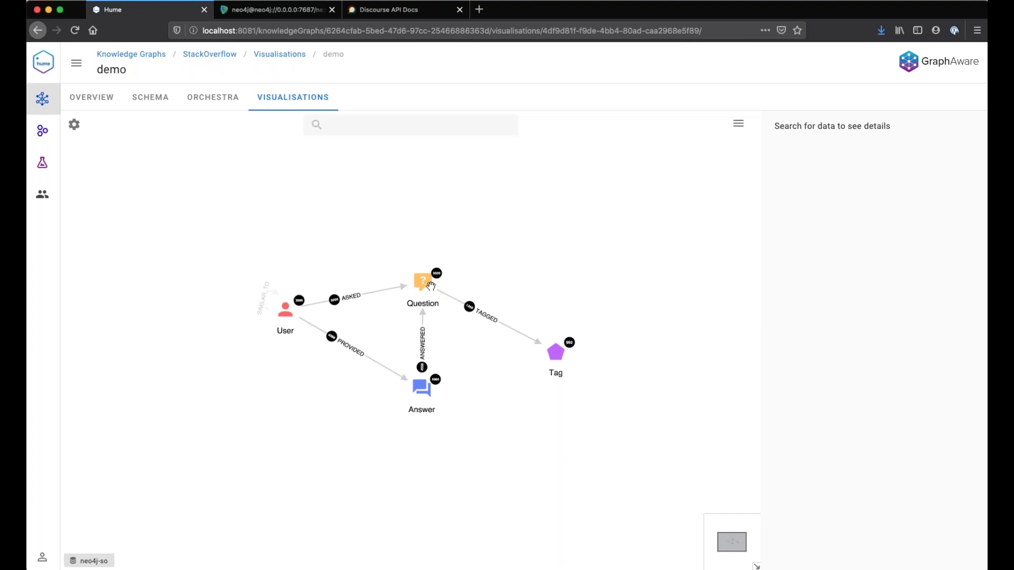
click(407, 126)
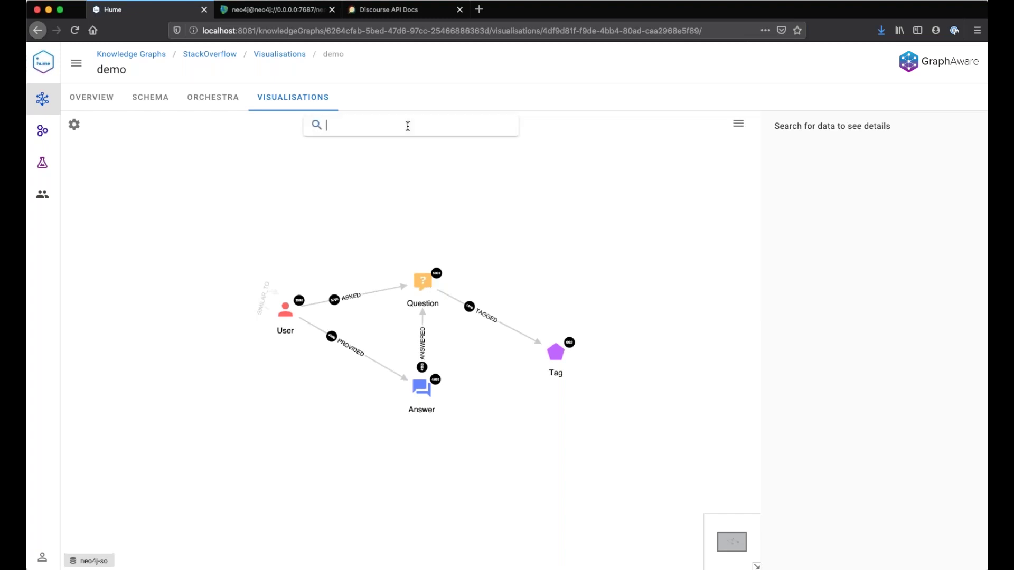
text(spring)
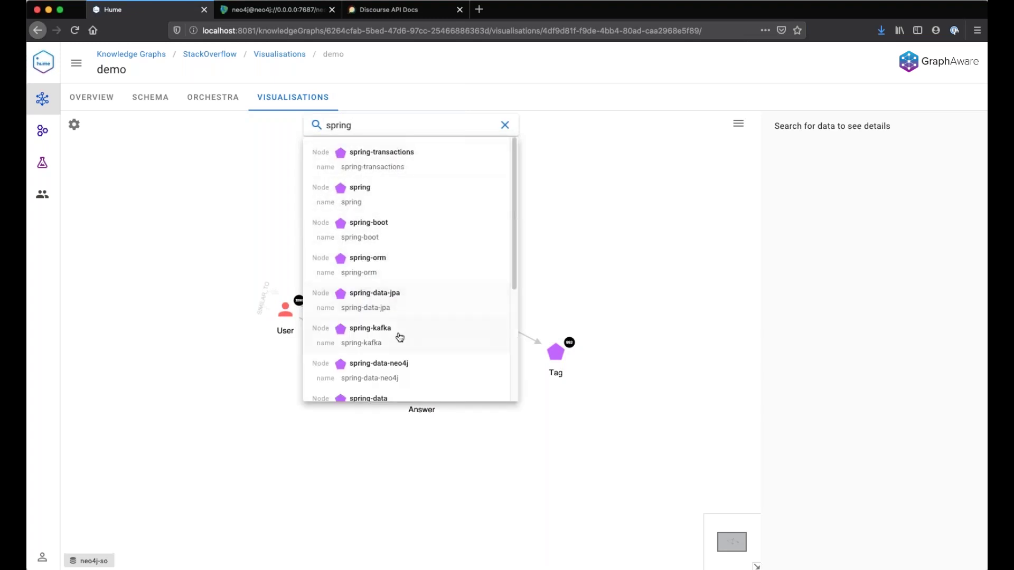
click(403, 364)
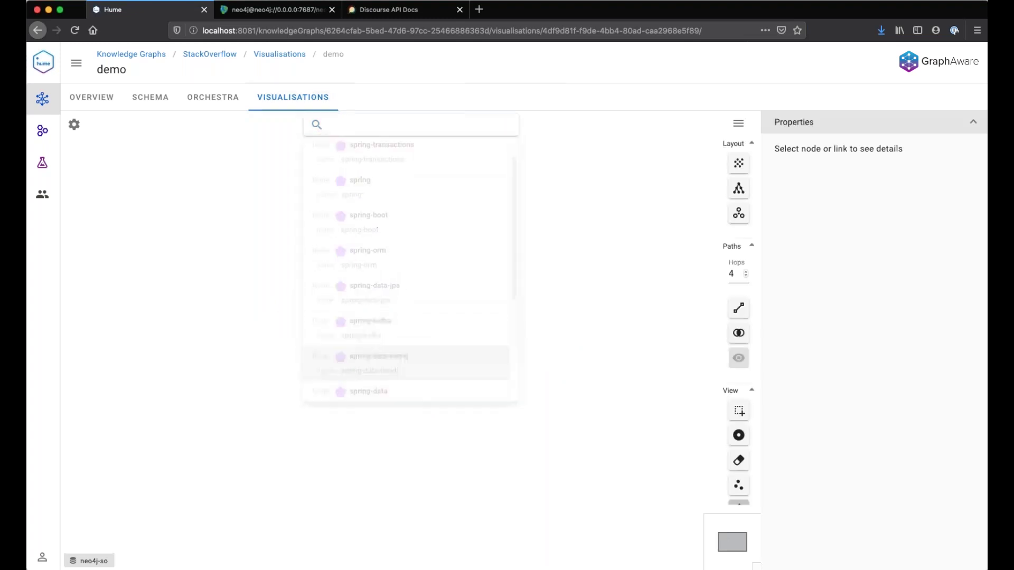
drag(411, 341, 333, 276)
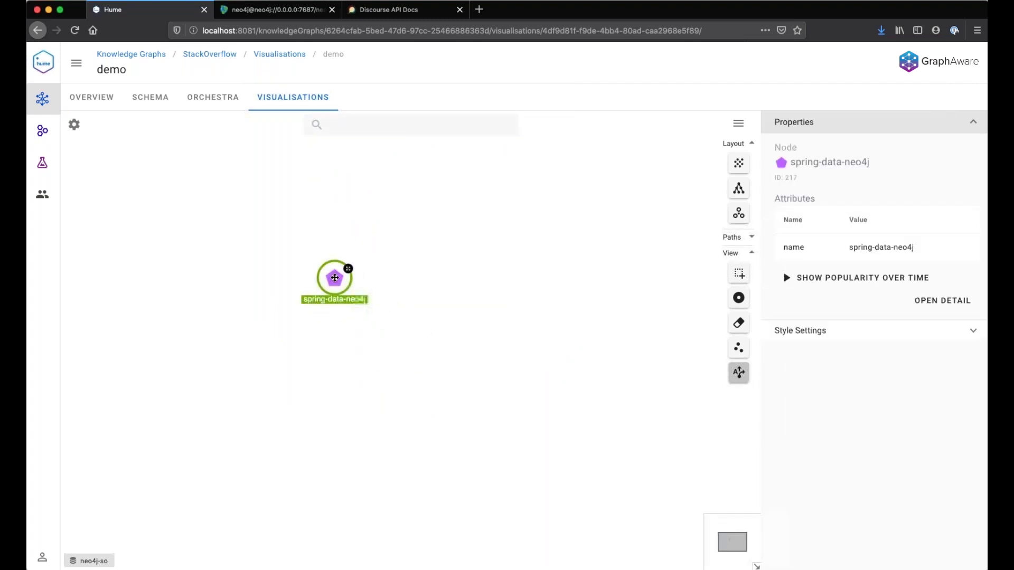
click(78, 125)
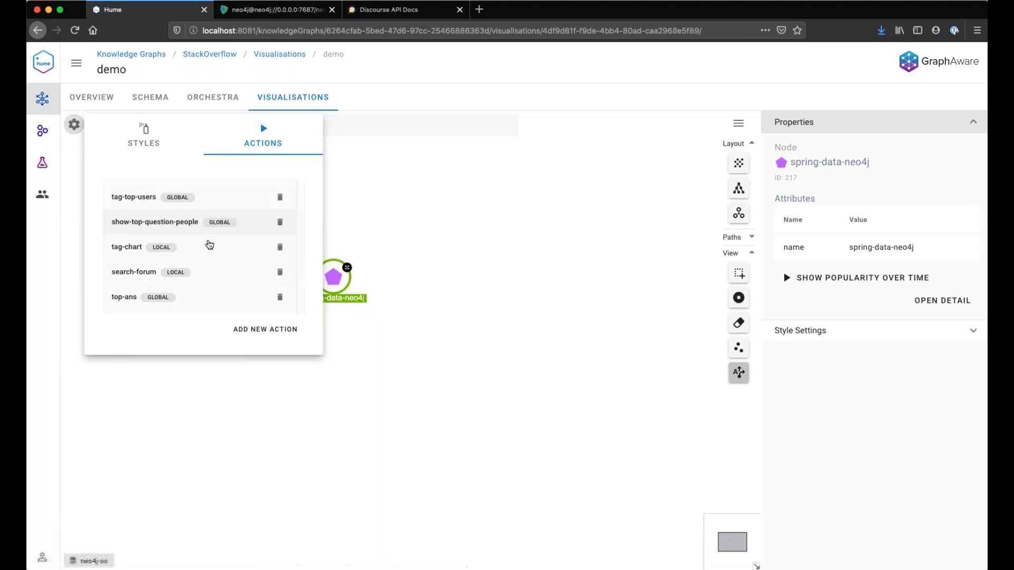
Step: Inspect the RETURN clause of the tag-chart Show Popularity Over Time query, then cancel and close the list
click(218, 247)
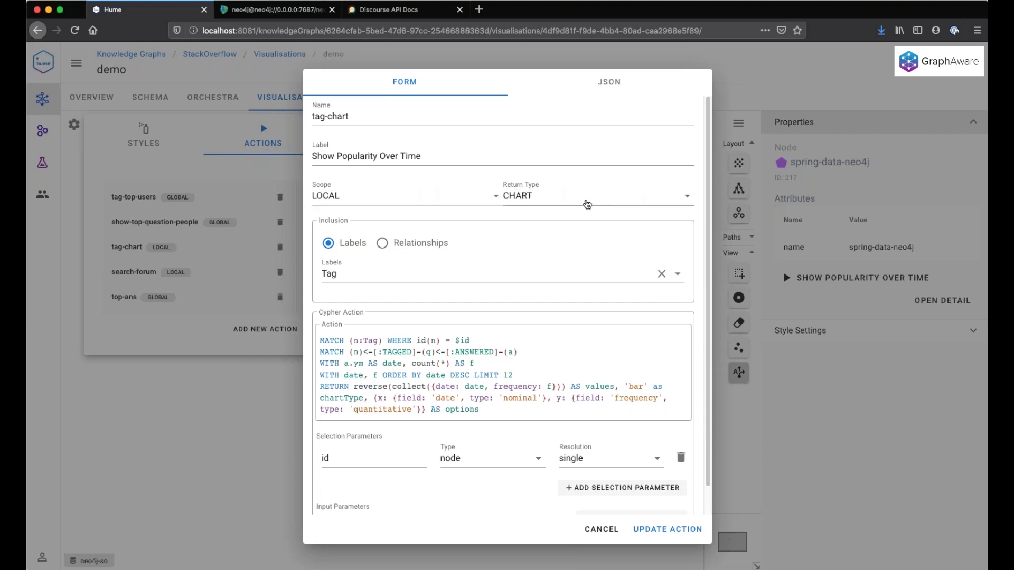
scroll(461, 369, down, 1)
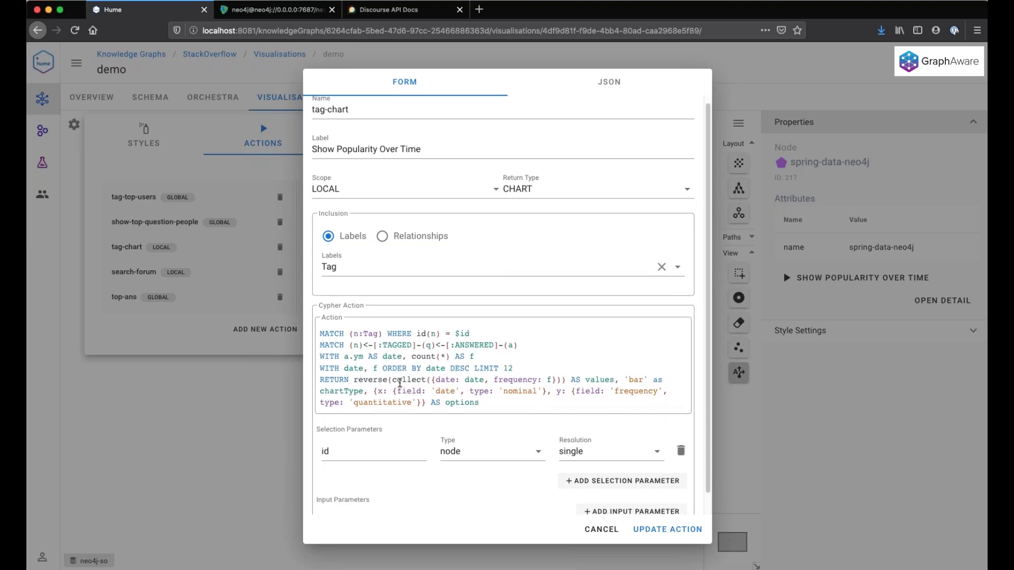
drag(496, 402, 320, 384)
click(600, 530)
click(389, 351)
Step: Show the spring-data-neo4j monthly popularity bar chart, peaking at 13 in 201912, then close it
right_click(335, 284)
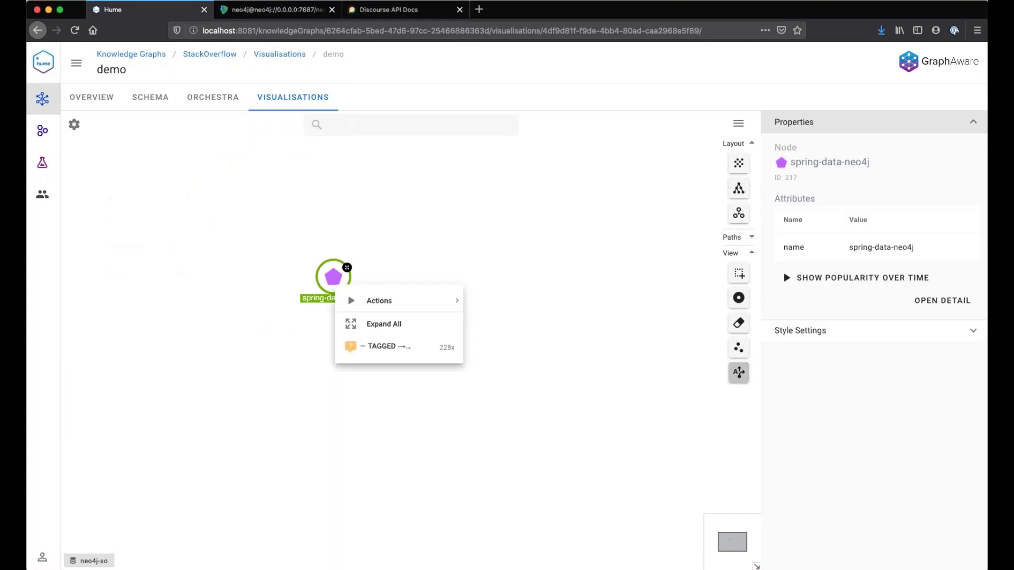
mouse_move(408, 307)
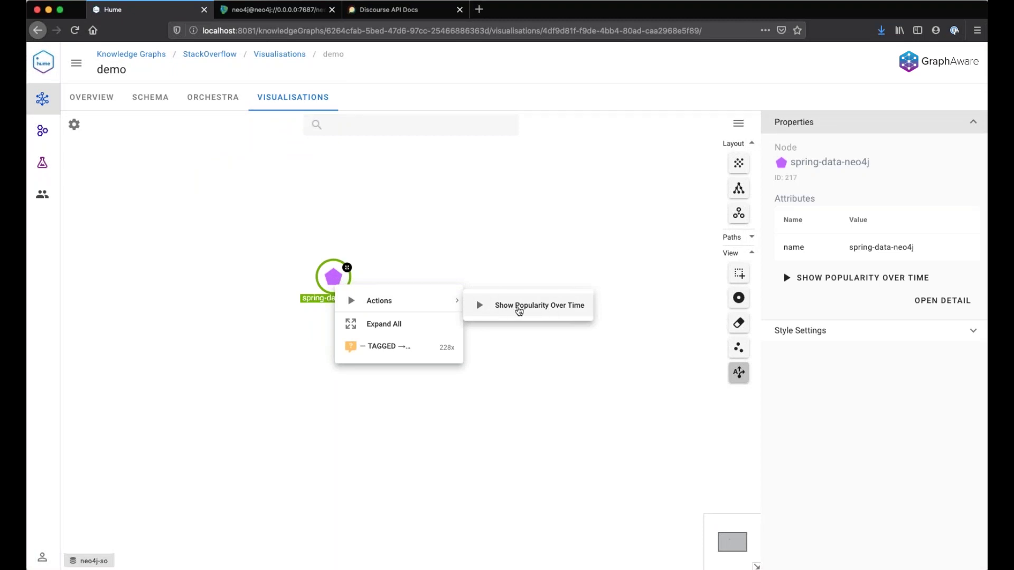
click(520, 307)
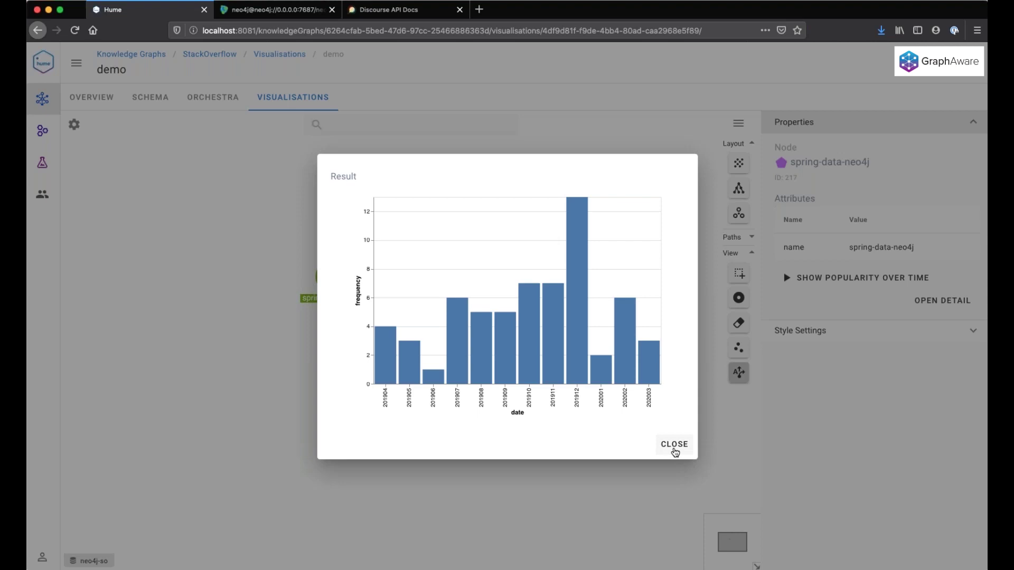
click(675, 453)
click(393, 332)
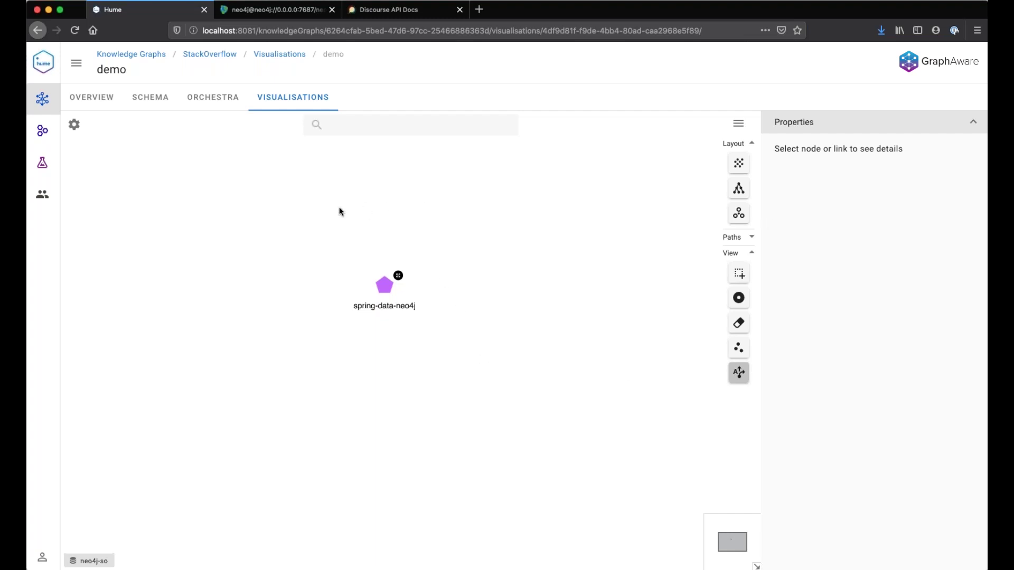
Step: Clear everything from the canvas after briefly opening the custom actions list
click(75, 128)
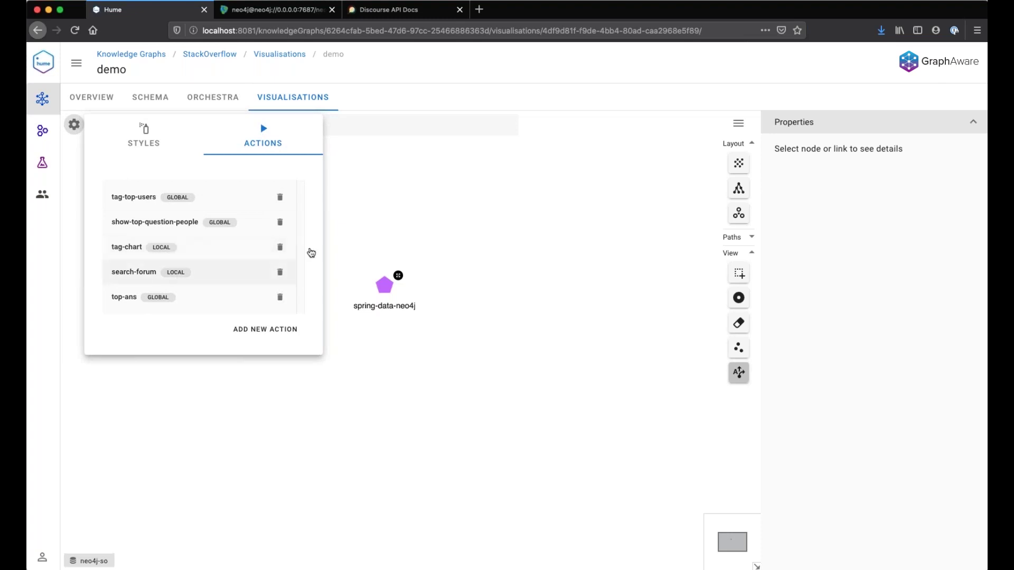
click(358, 235)
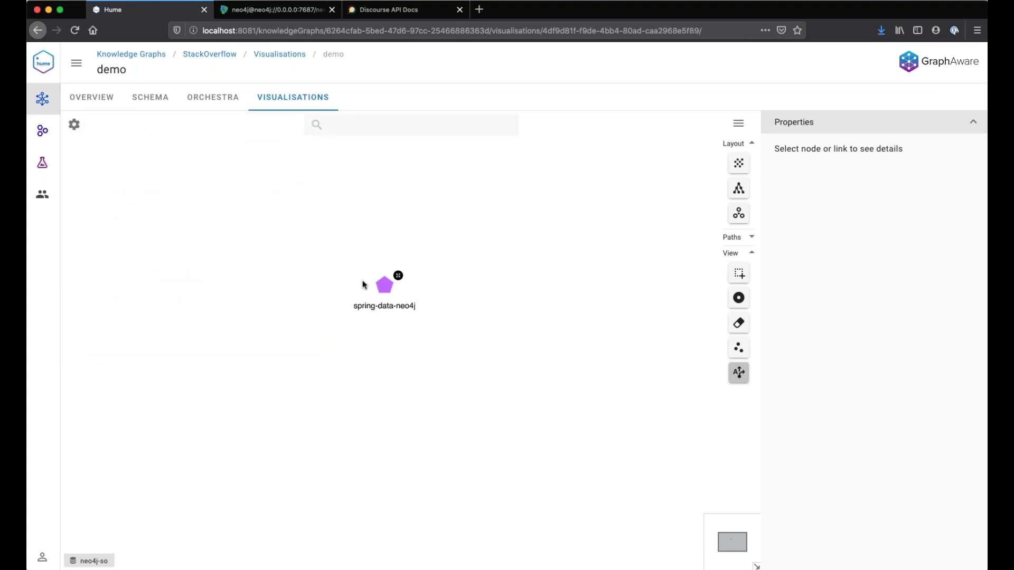
click(738, 347)
Step: Search for the user by name, place their User node on the canvas, and show its properties
click(404, 124)
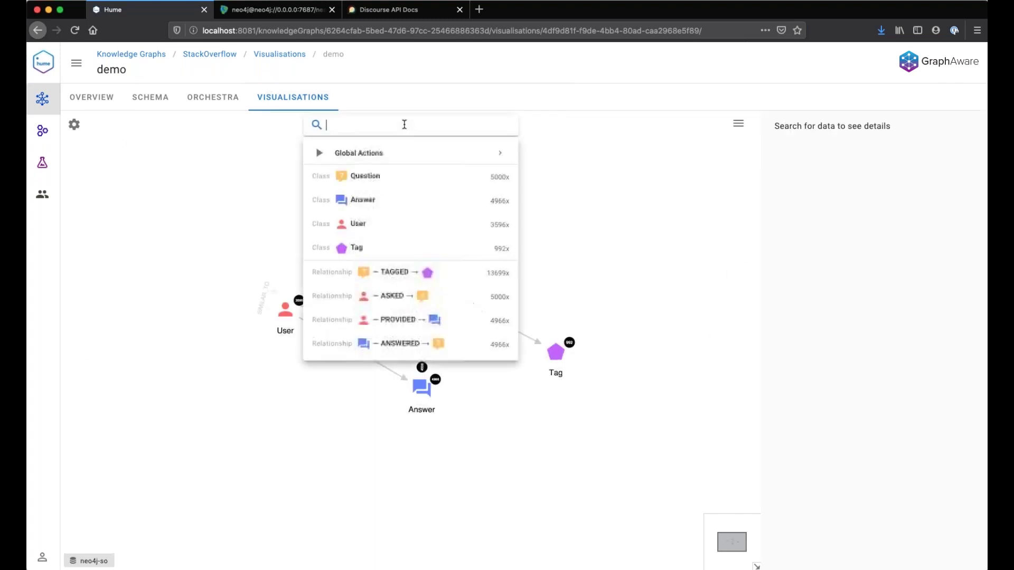
text(christophe)
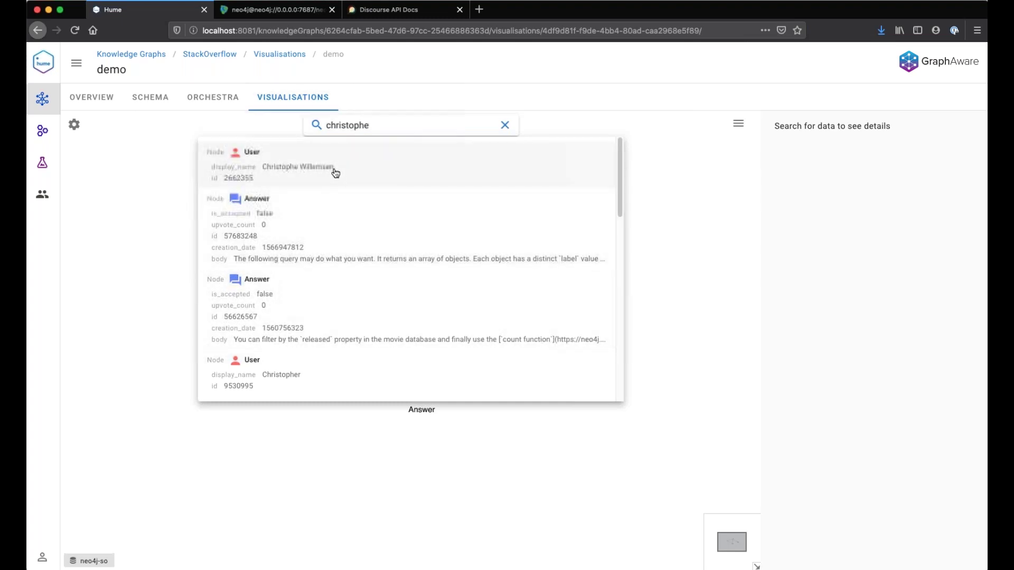
click(336, 174)
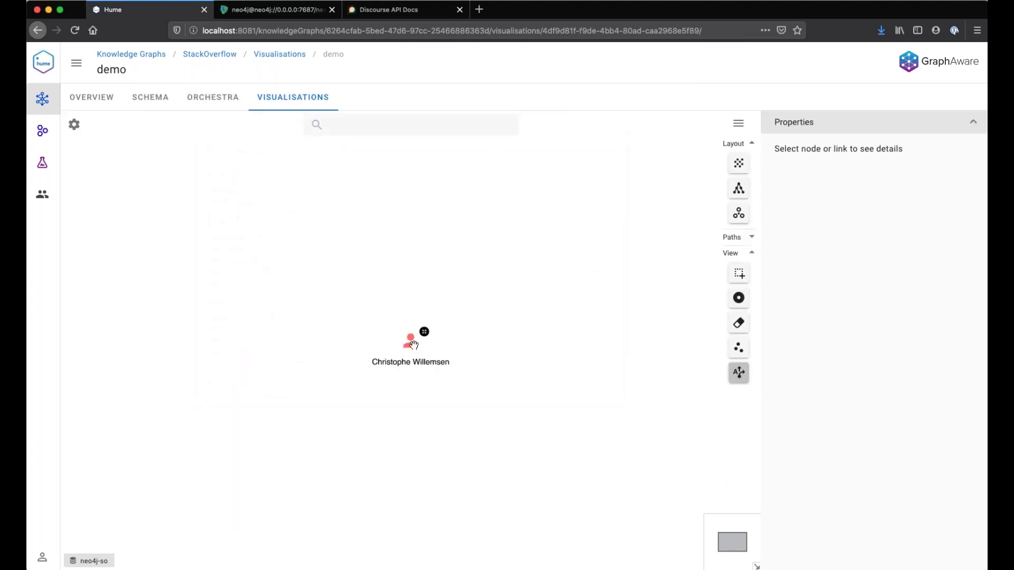
drag(414, 346, 378, 303)
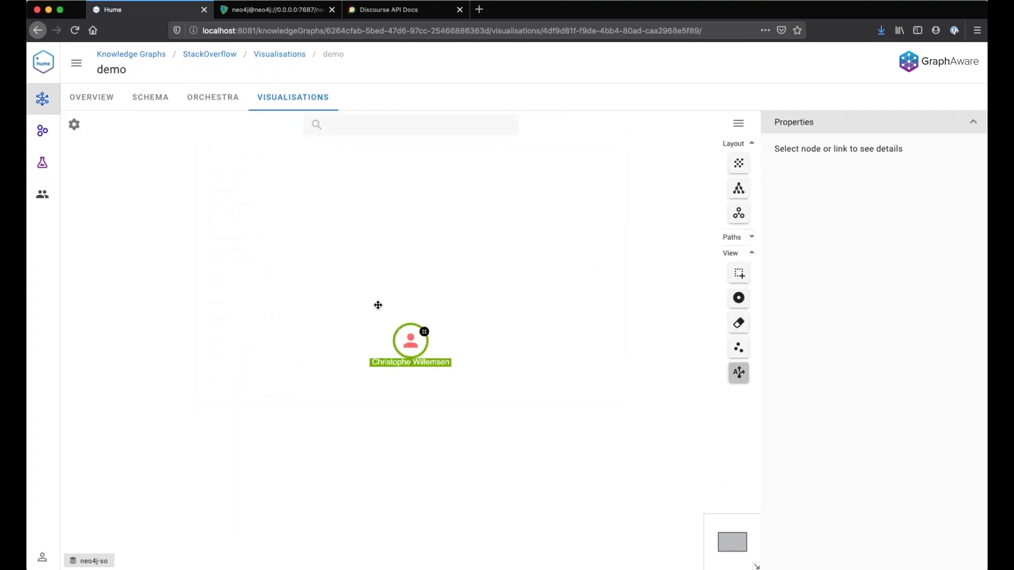
click(384, 337)
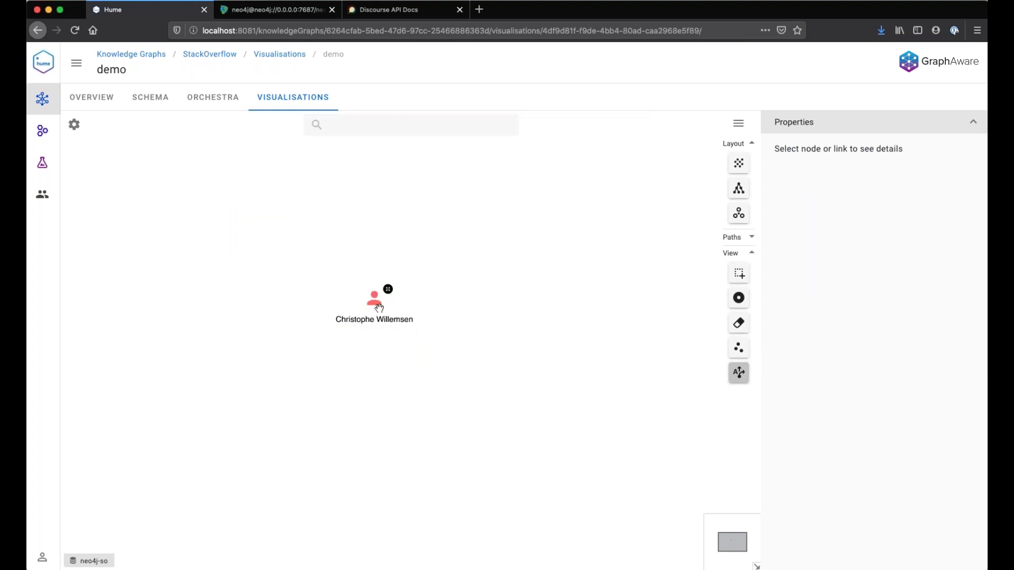
click(379, 307)
click(378, 394)
click(380, 301)
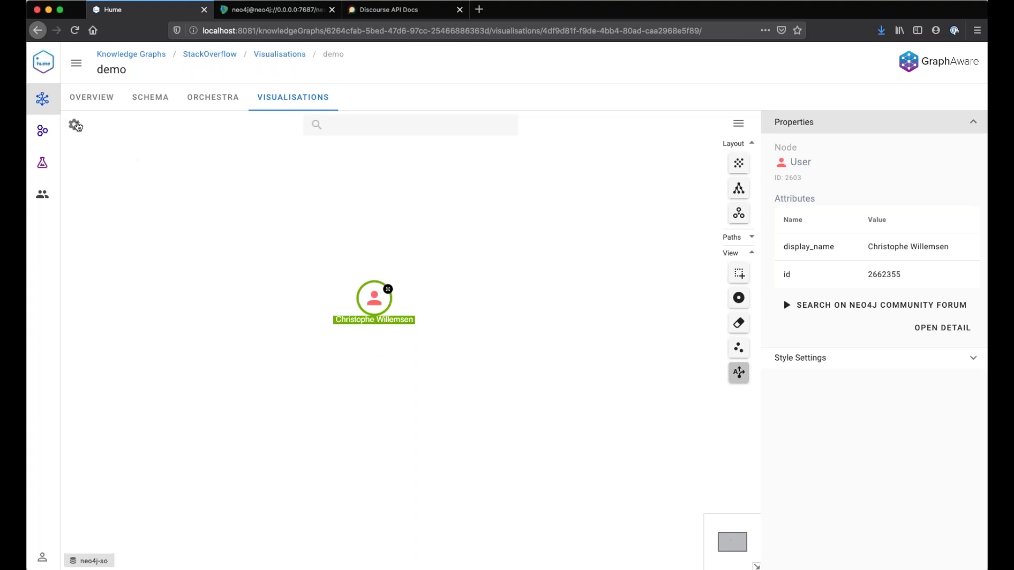
click(74, 125)
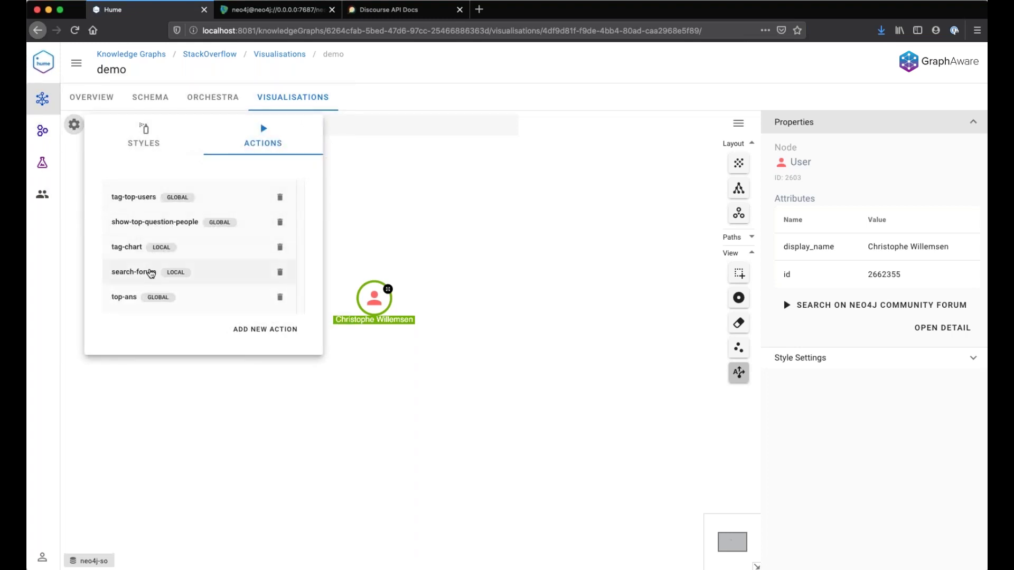
click(151, 272)
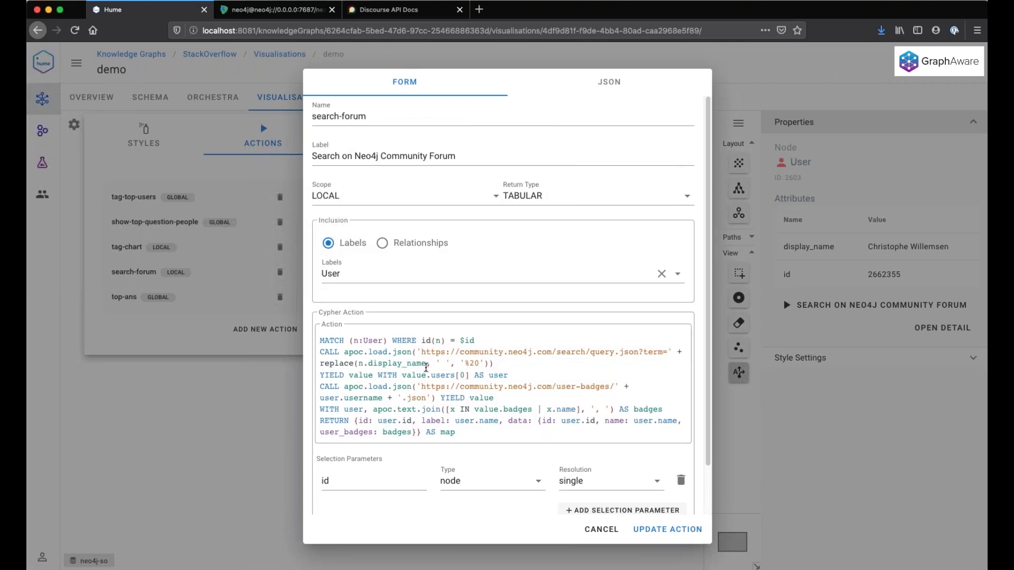
scroll(427, 364, down, 2)
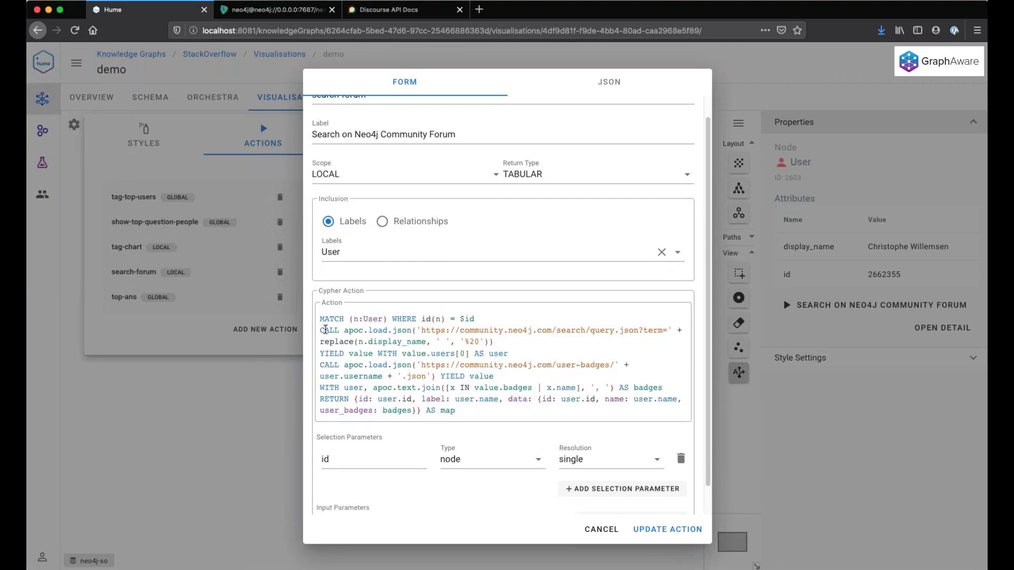
drag(320, 331, 500, 341)
scroll(486, 352, down, 1)
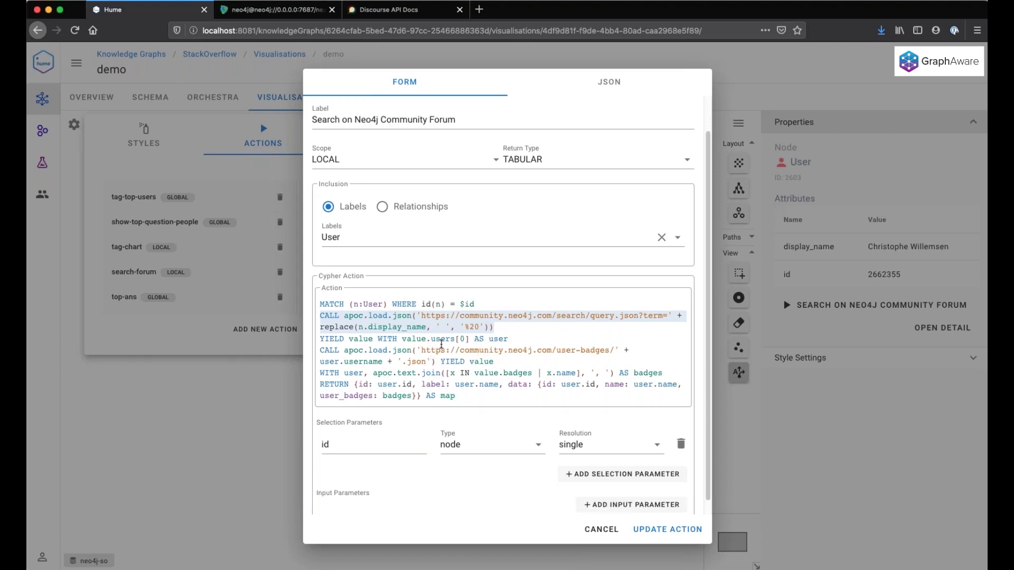
drag(461, 397, 325, 386)
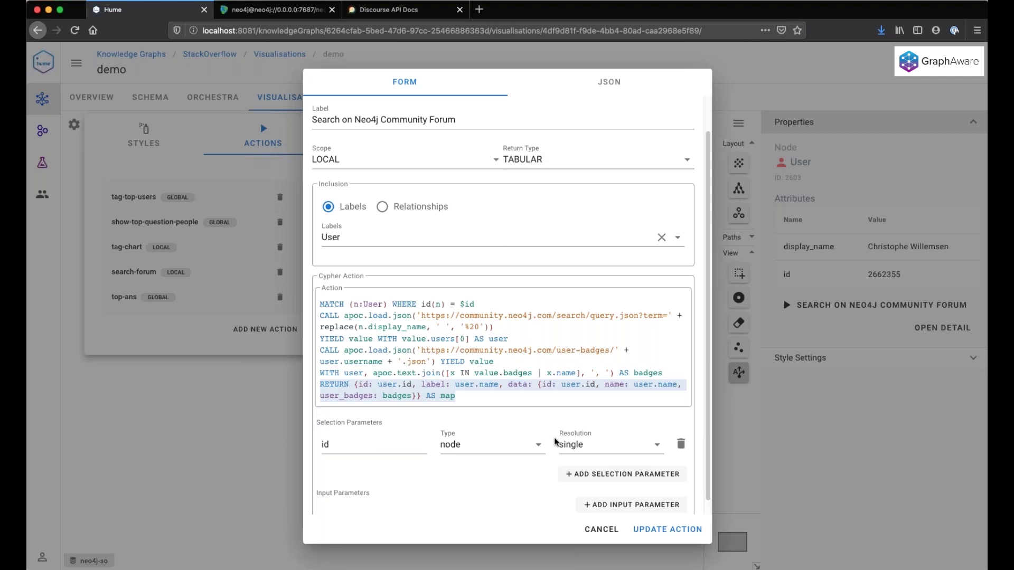
click(596, 530)
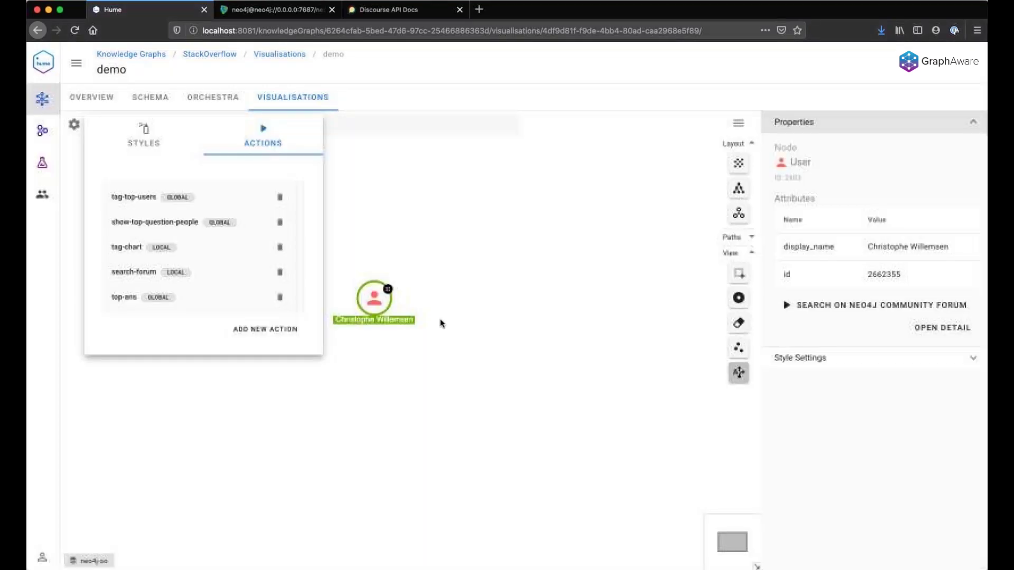
right_click(383, 306)
mouse_move(477, 328)
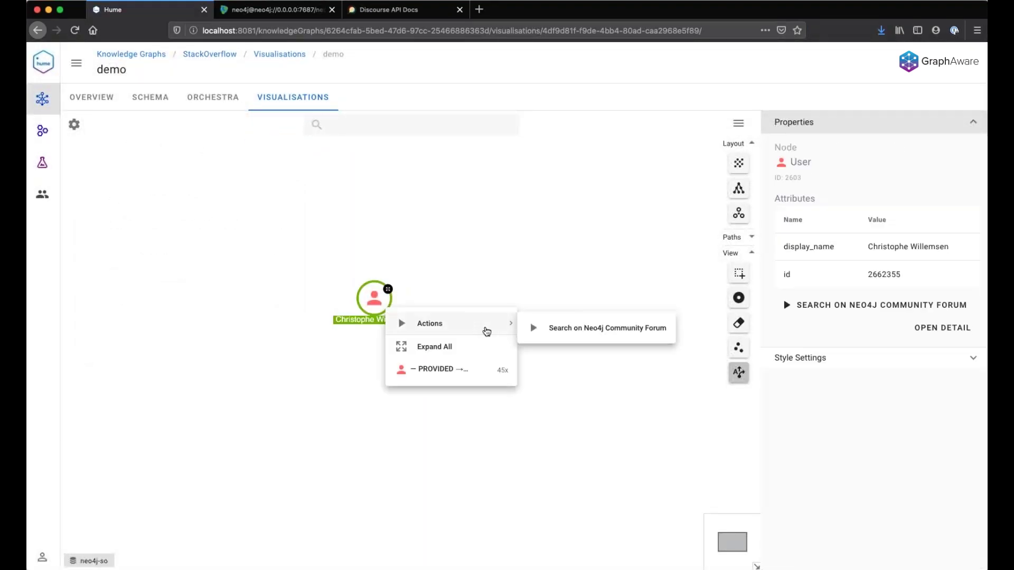
click(574, 335)
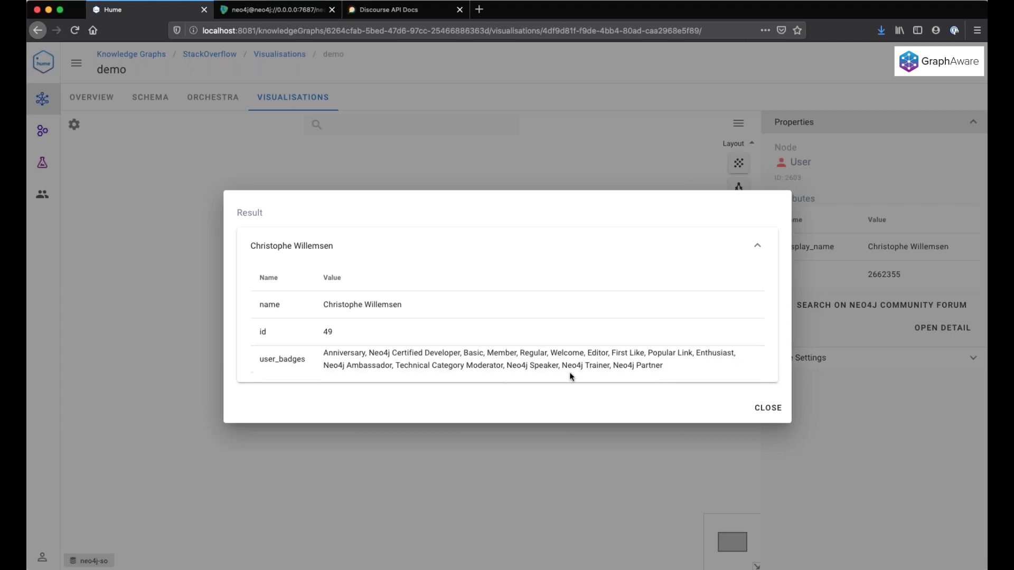
click(770, 408)
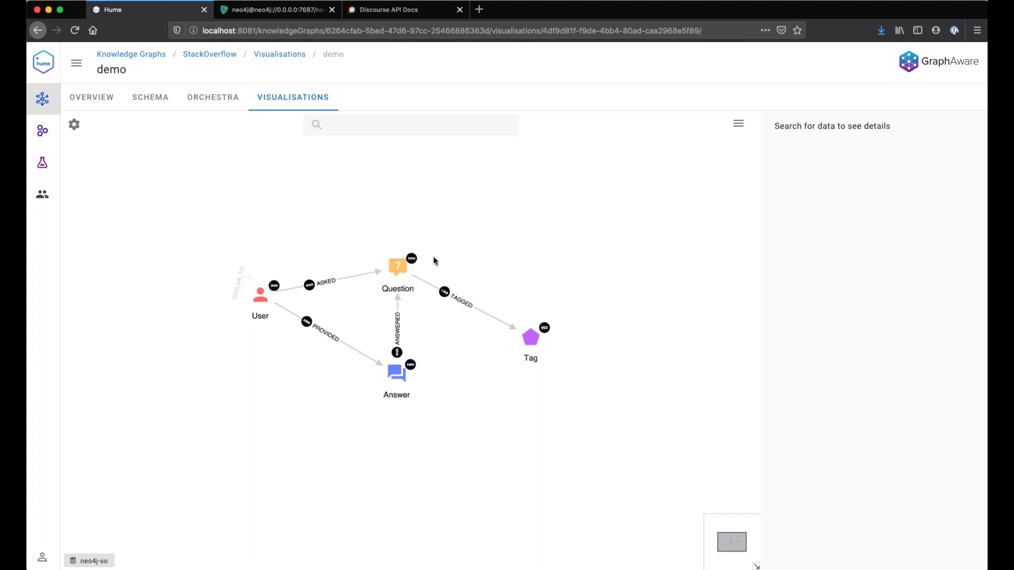
Step: Frame the schema graph, toggle the User node's selection, and bring up the custom actions list
drag(374, 220, 376, 226)
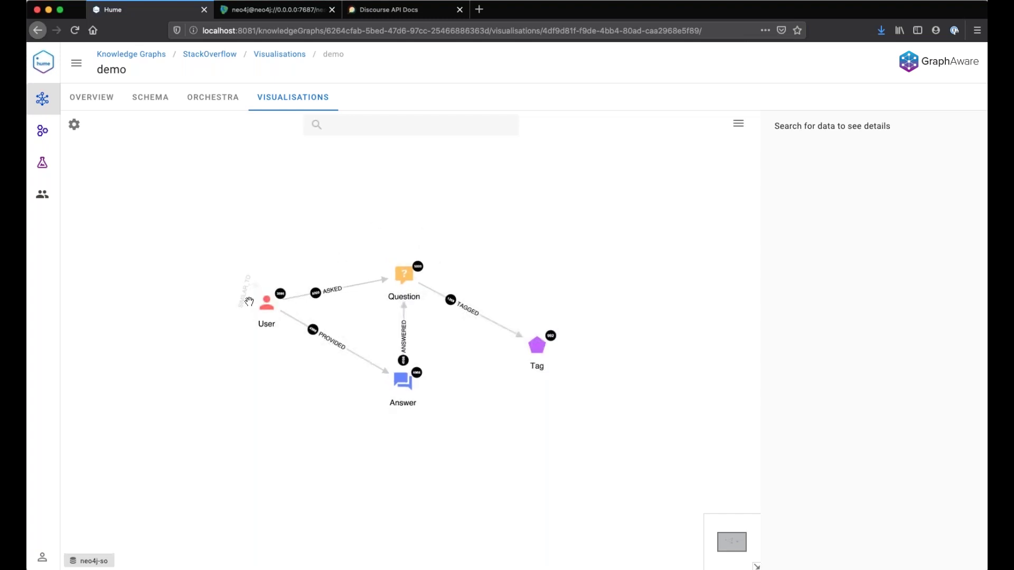
scroll(248, 304, up, 5)
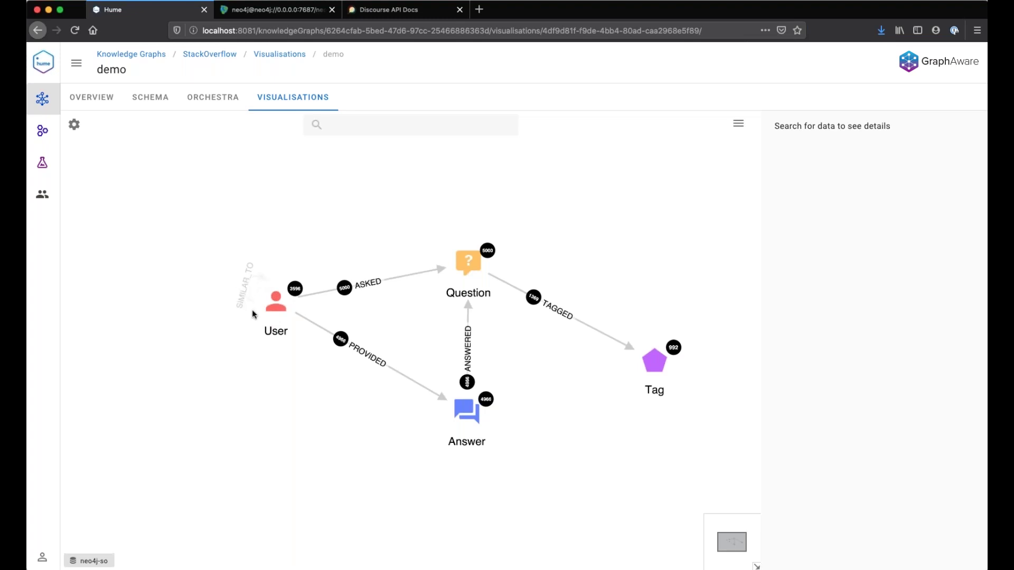
scroll(251, 311, down, 3)
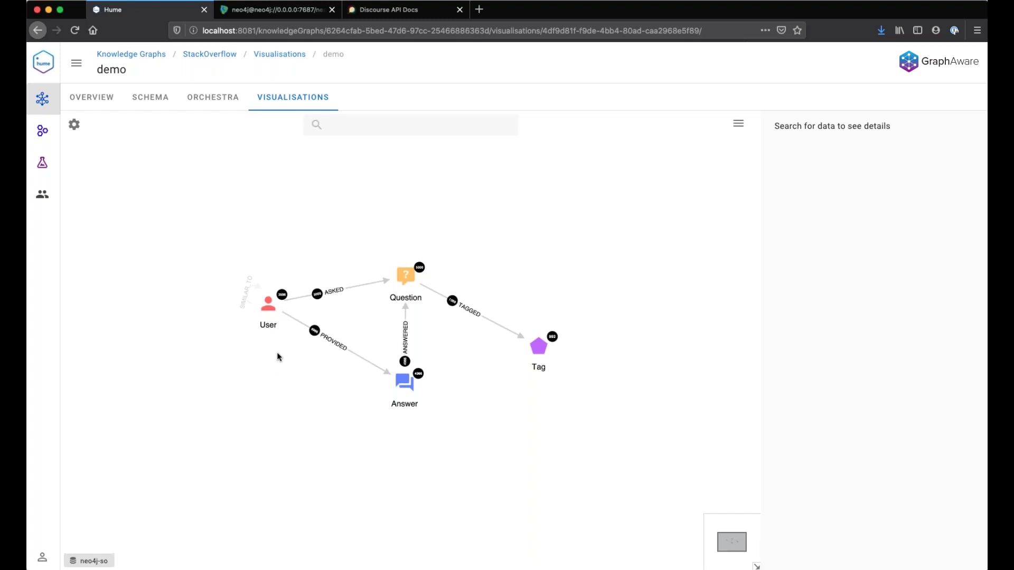
click(264, 302)
click(287, 365)
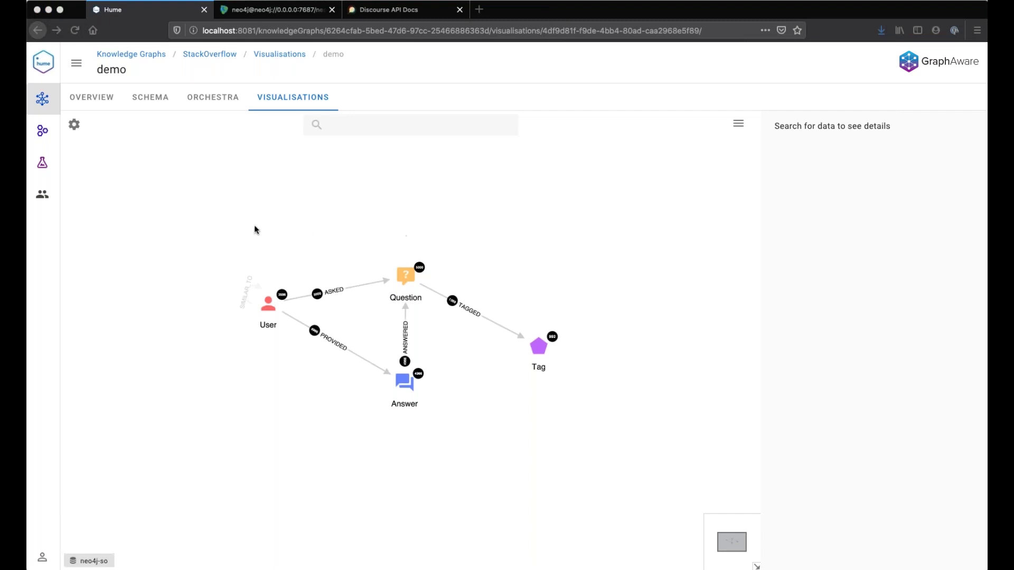
click(75, 125)
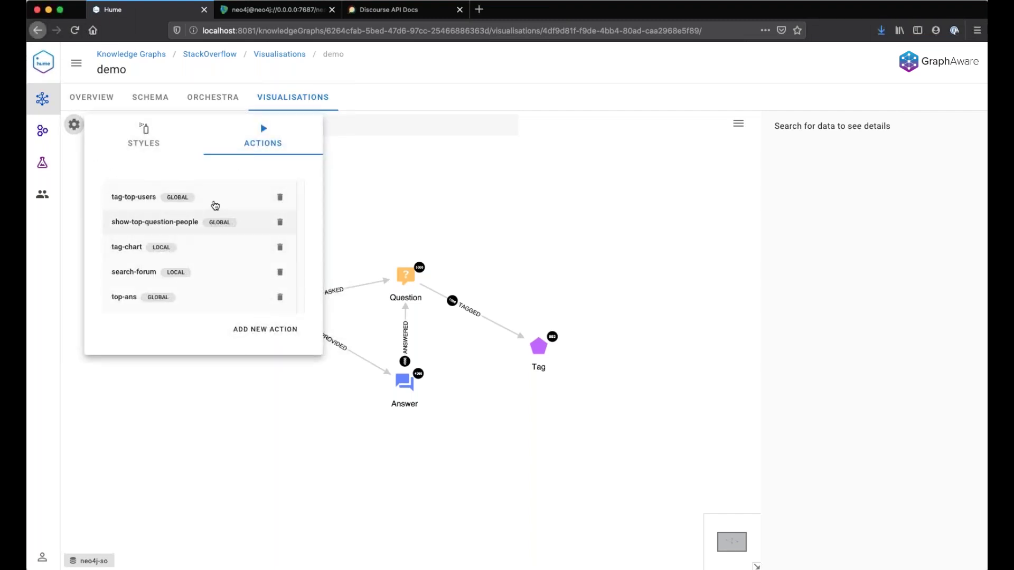
Step: Start a new custom action labelled 'Find Users Like This', restricted to User nodes
click(265, 329)
click(409, 140)
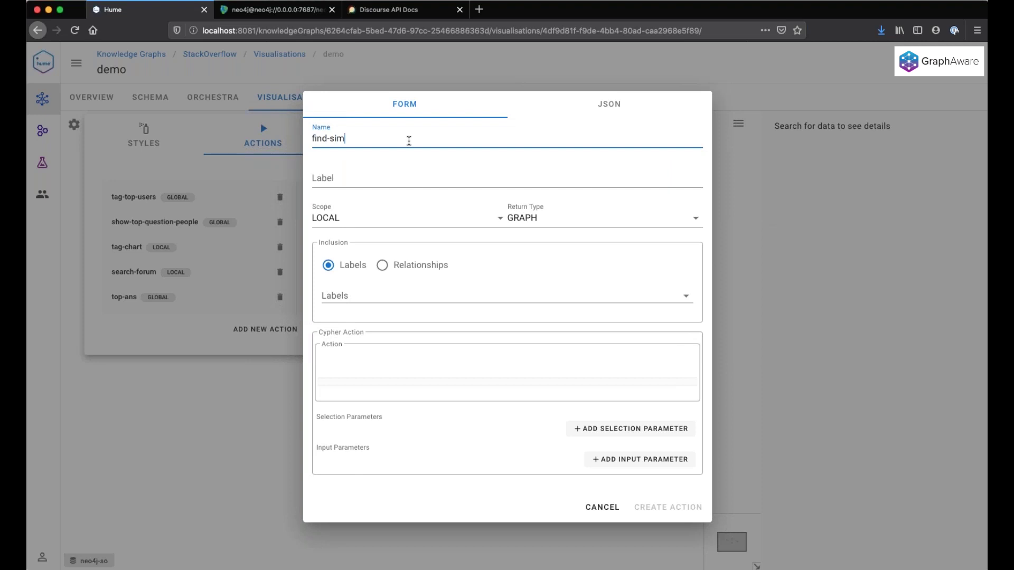
click(409, 171)
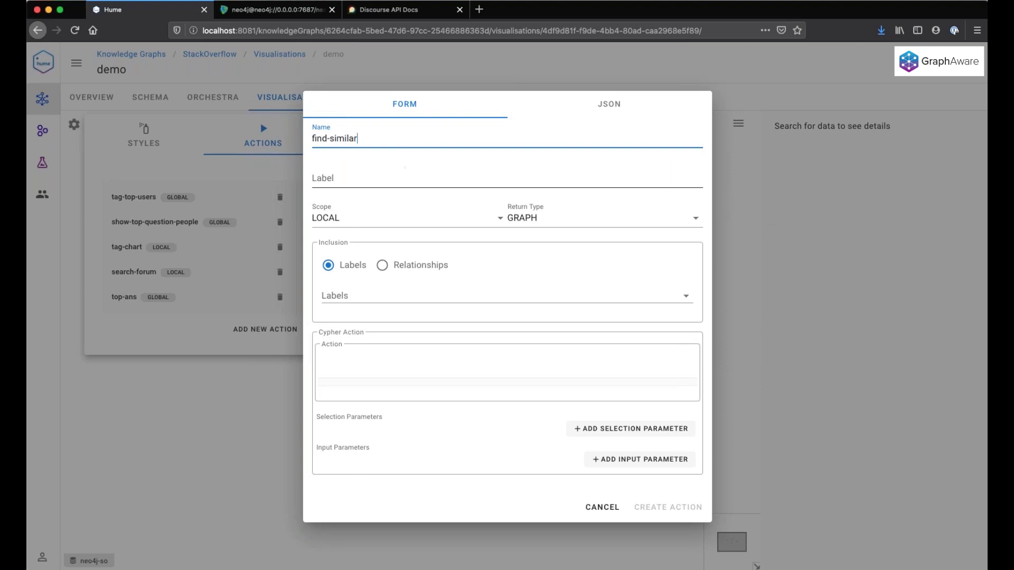
text(Find User)
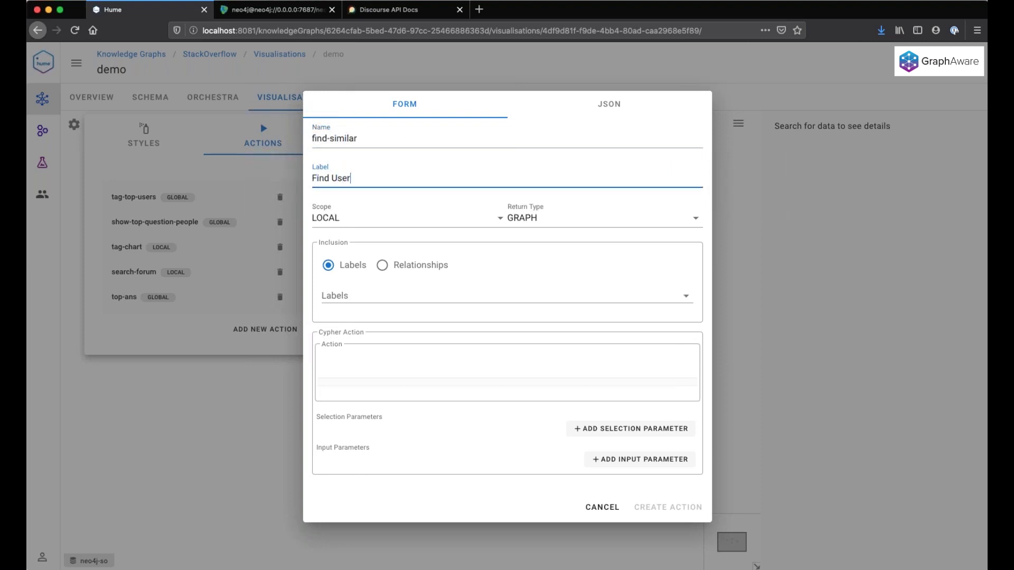
text(s Like This)
click(447, 290)
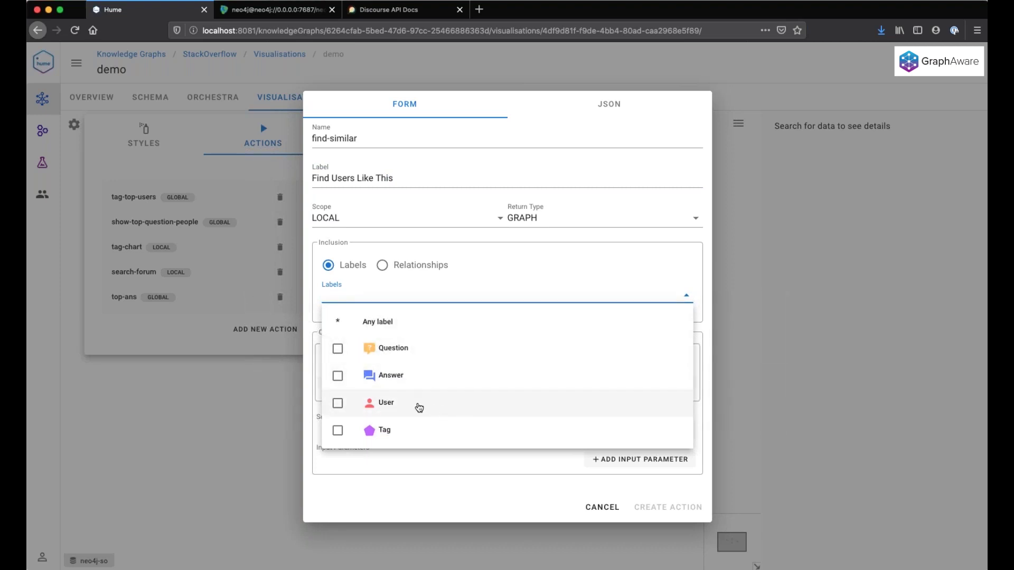
click(419, 408)
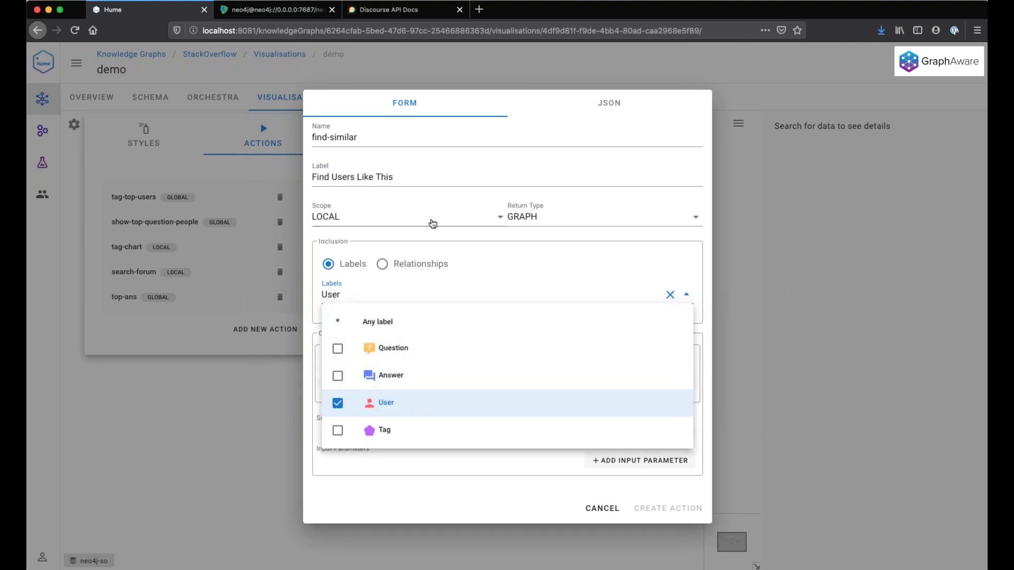
click(430, 232)
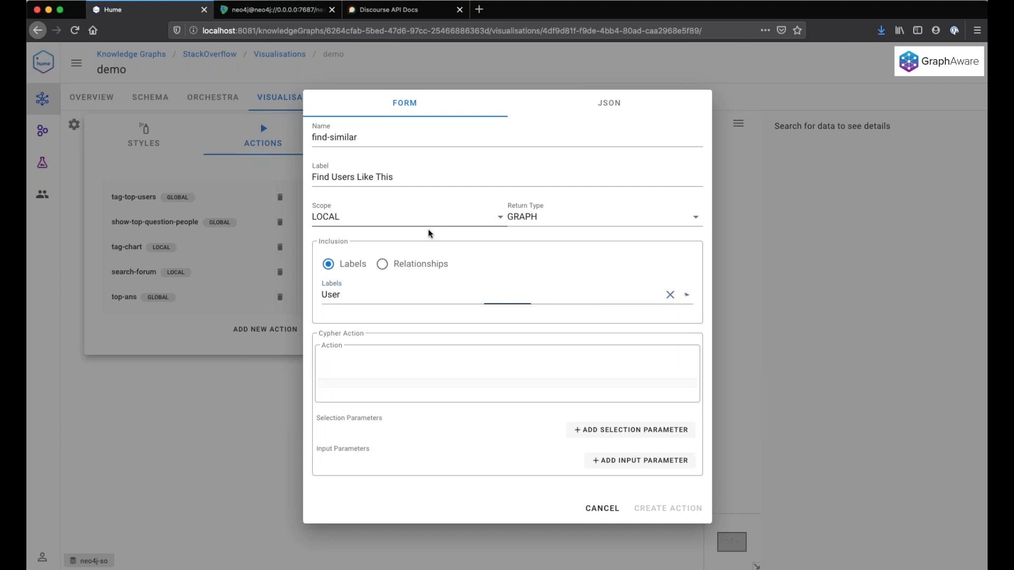
Step: Paste the similar-users Cypher query, add selection parameter 'id', and save the find-similar action
click(413, 361)
text(MATCH (n:User) WHERE id(n) = $id MATCH (n)-[:PROVIDED]->(a)-[:ANSWERED]->(q)<-[:ANSWERED]-(a2)<-[:PROVIDED]-(u2) RETURN u2, count(*) AS f ORDER BY f DESC LIMIT 10)
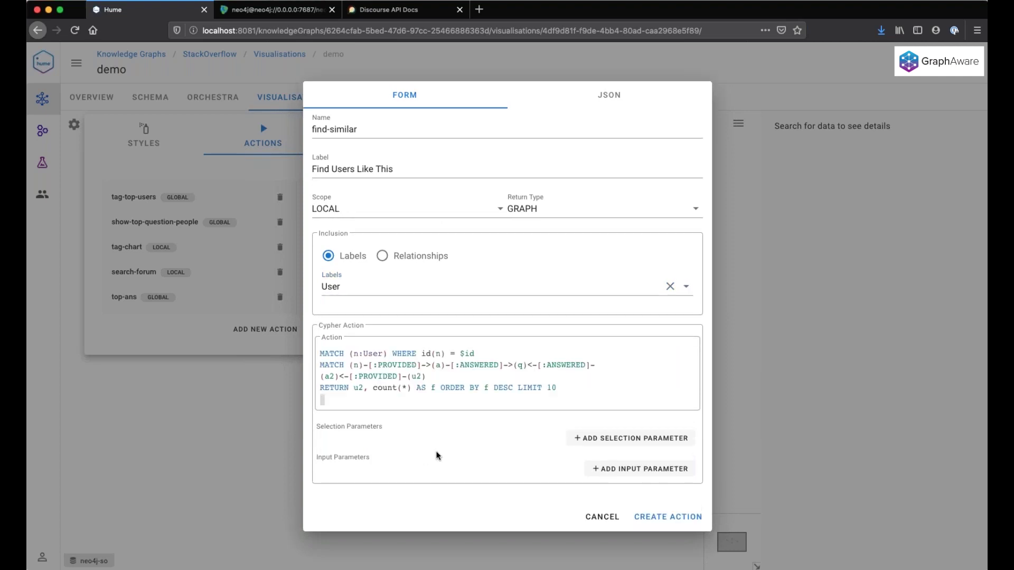
click(578, 440)
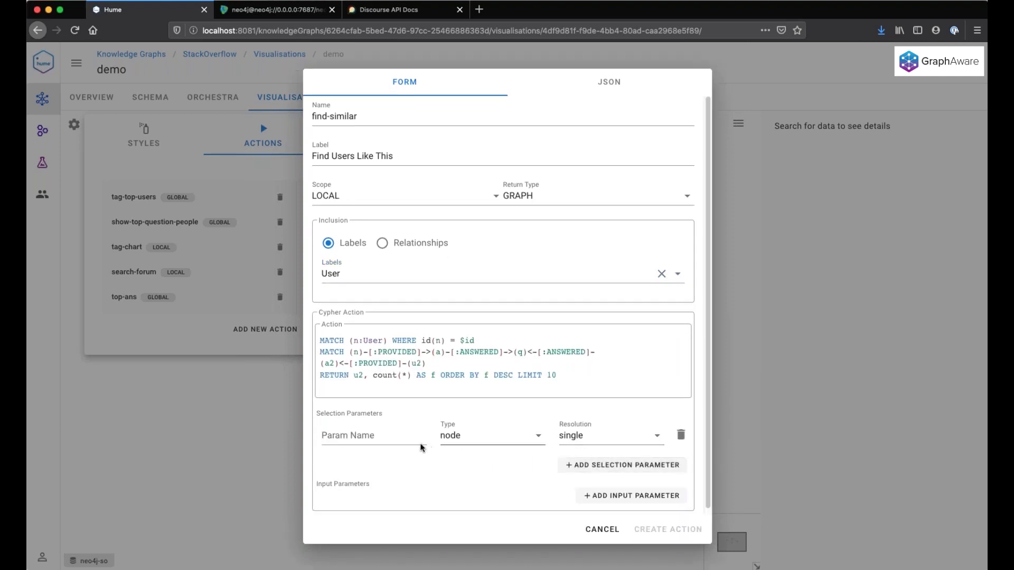
click(376, 435)
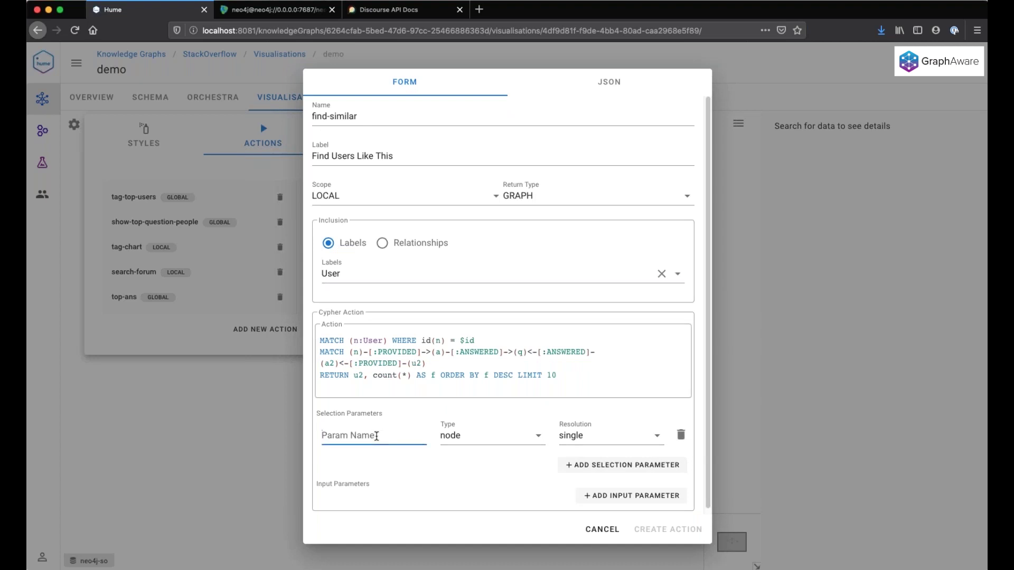
text(id)
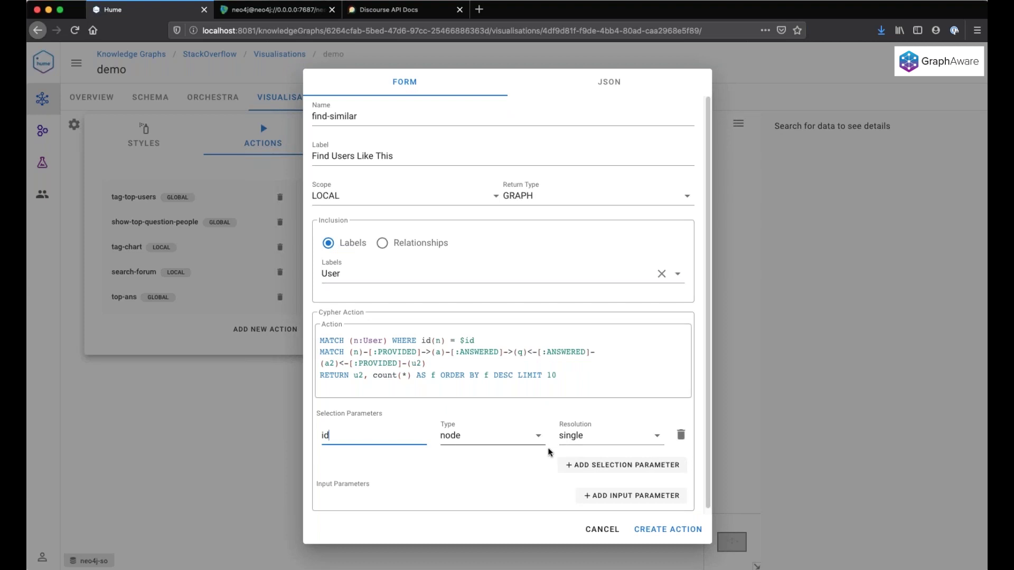
click(559, 375)
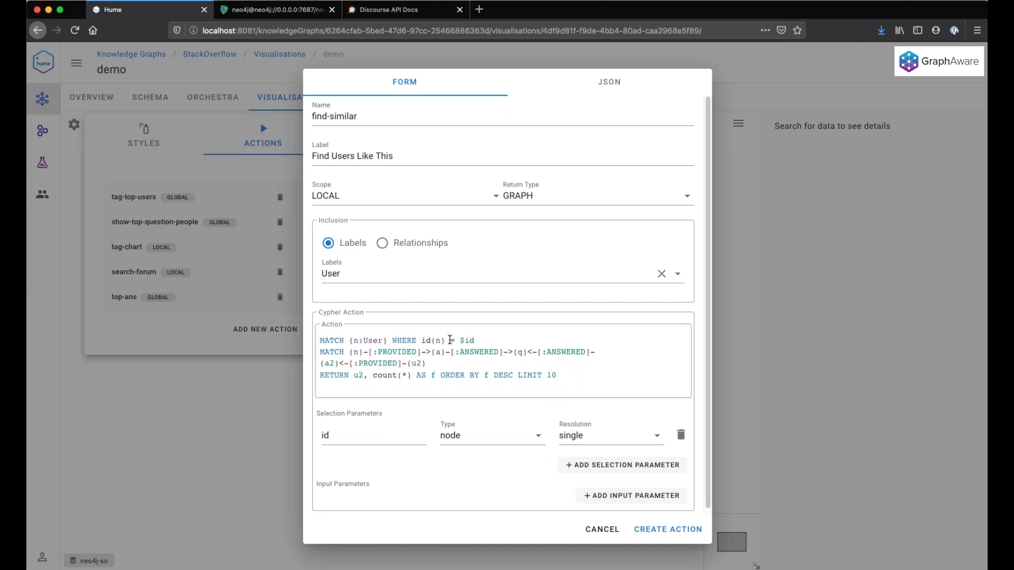
drag(459, 340, 502, 341)
drag(436, 362, 319, 353)
click(445, 362)
click(649, 534)
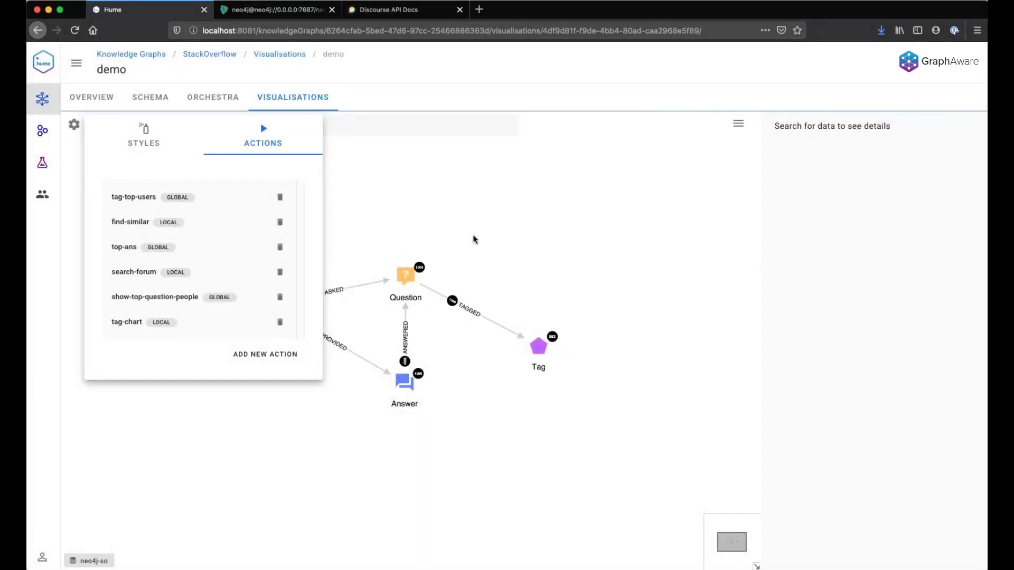
click(474, 240)
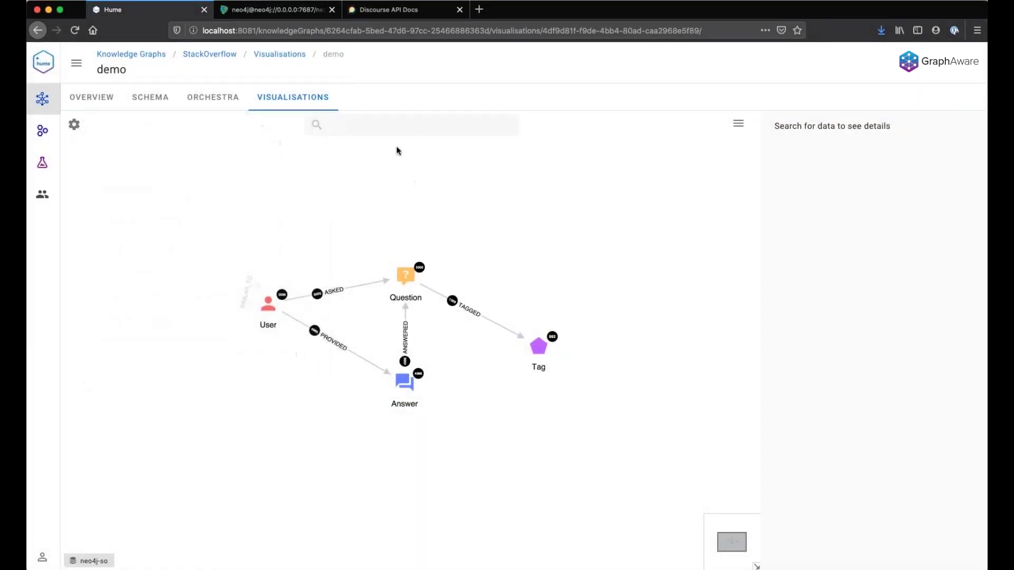
click(399, 125)
text(chir)
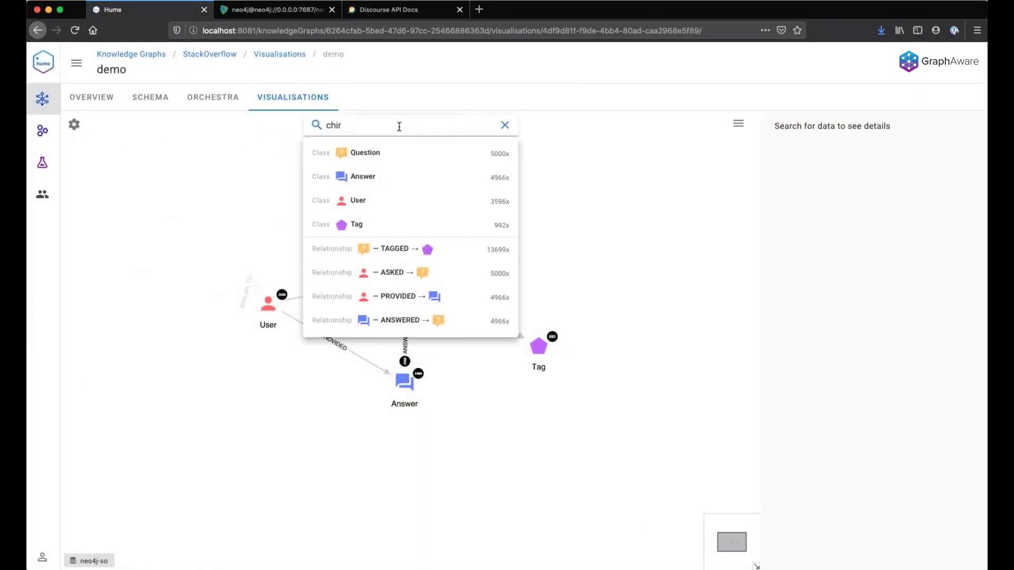
text(stophe)
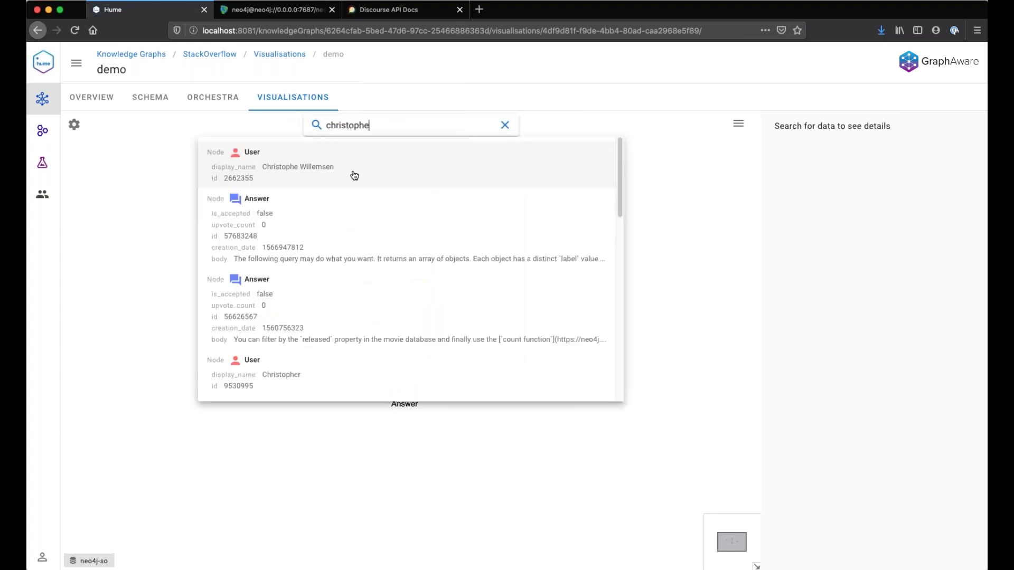
click(352, 176)
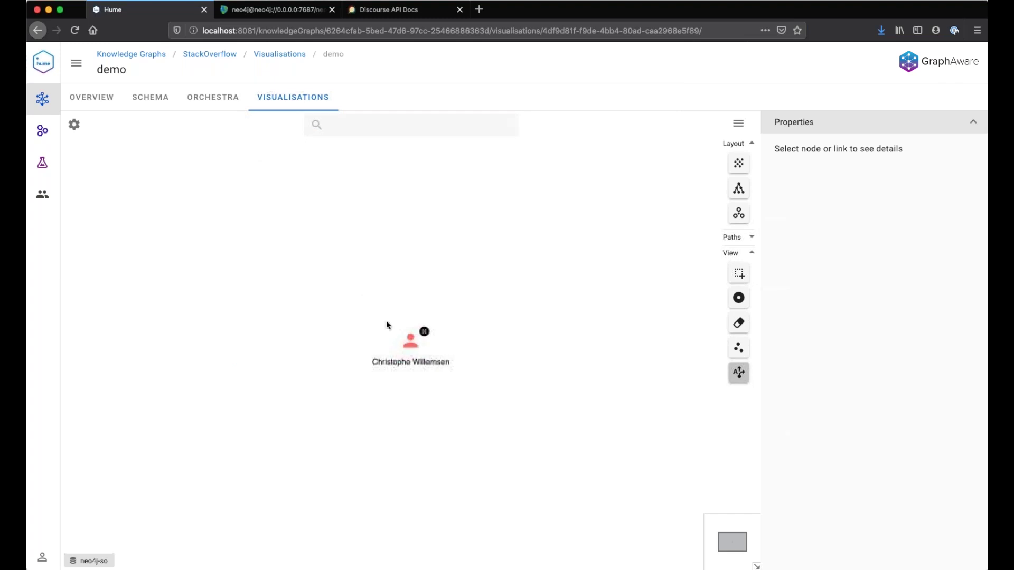
drag(422, 352, 331, 307)
right_click(331, 307)
mouse_move(417, 331)
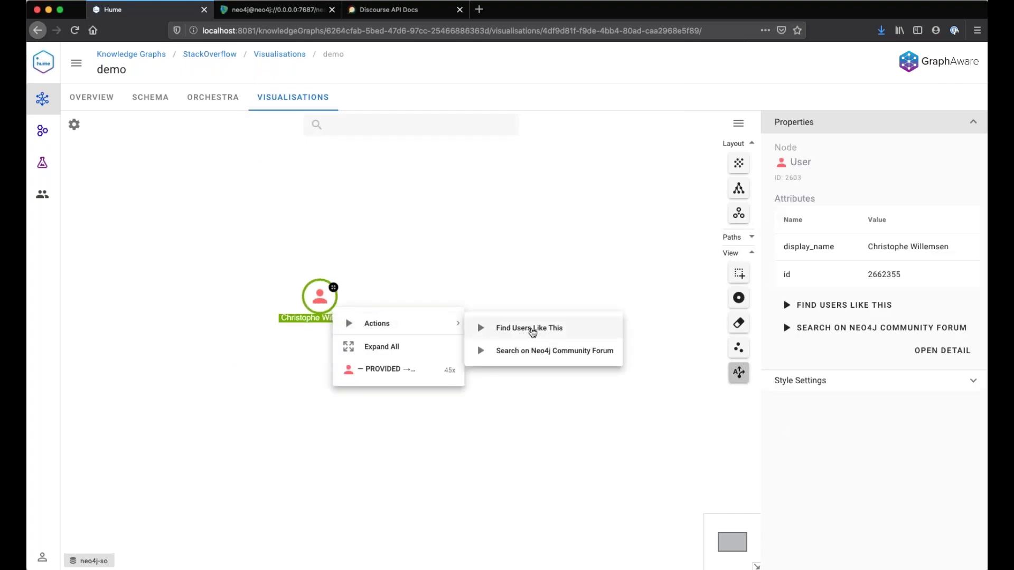
click(531, 336)
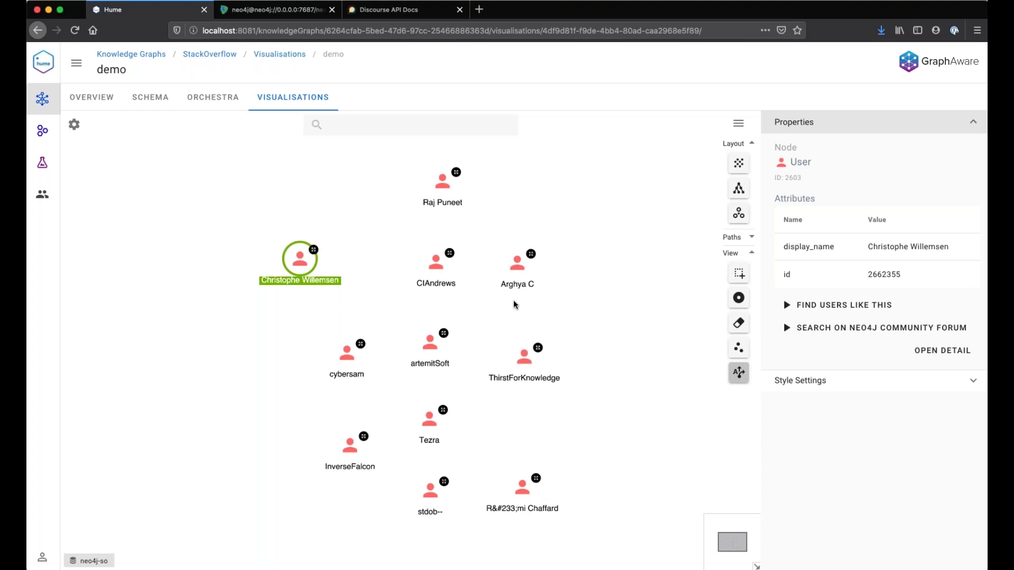
click(734, 350)
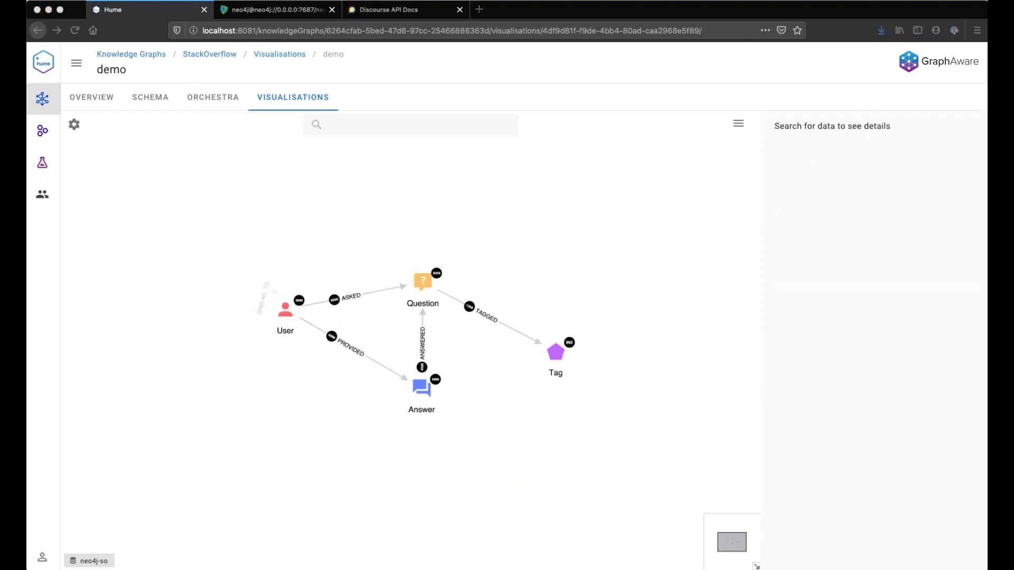
Step: Start a new action named mergesimil, labelled 'Merge Similar Users', restricted to User nodes
click(74, 125)
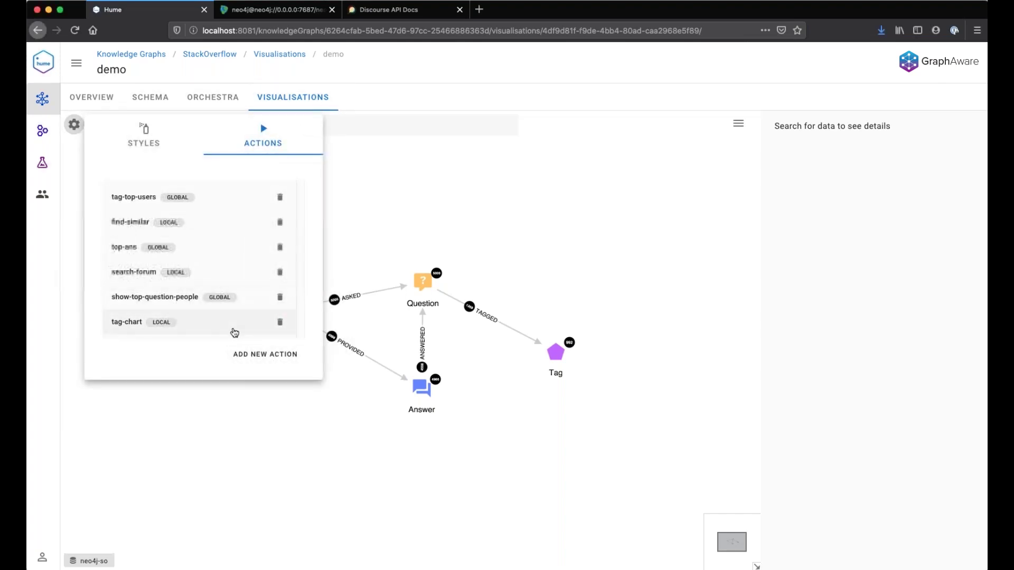
click(247, 354)
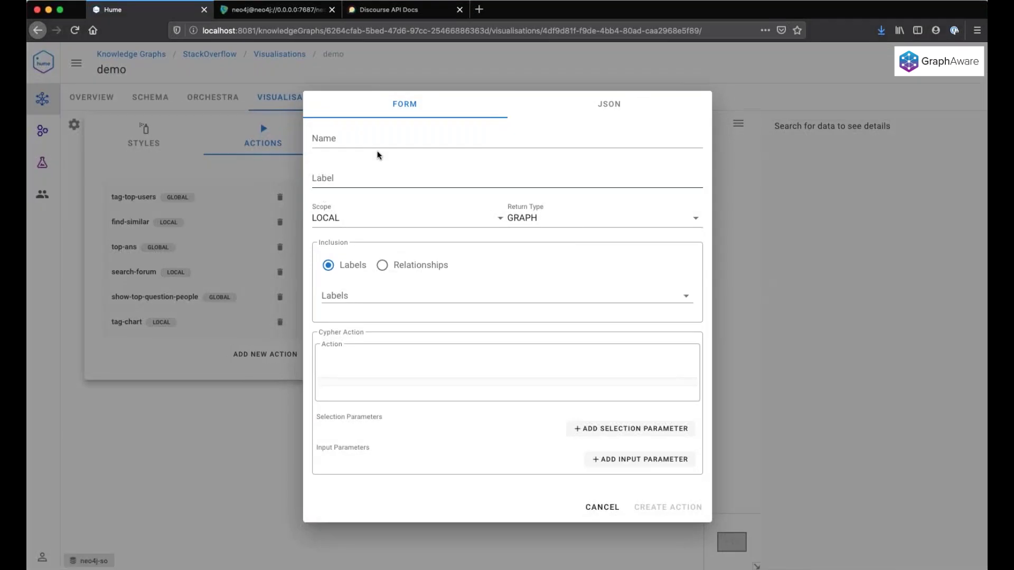
click(383, 143)
text(merge0)
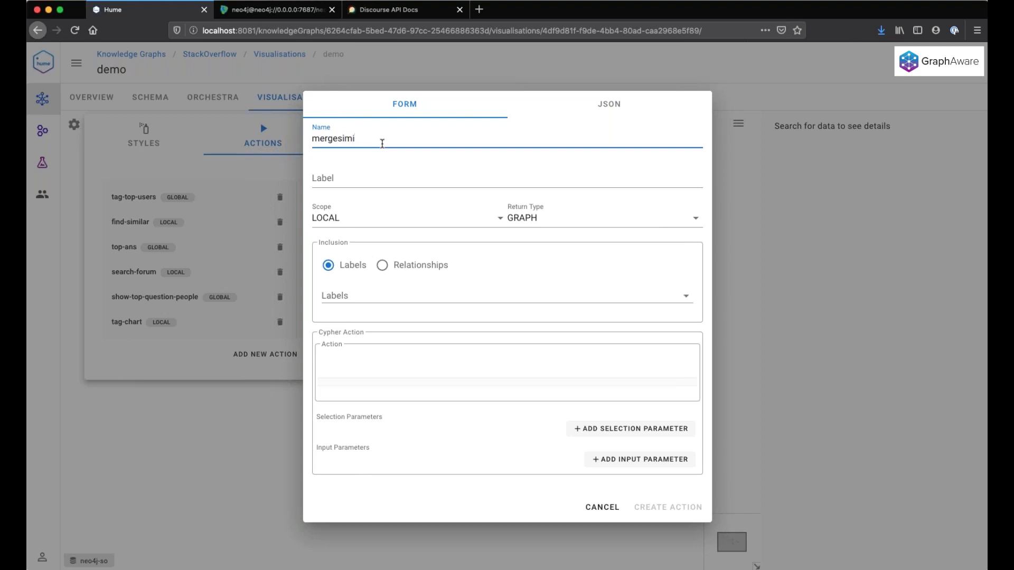
click(363, 184)
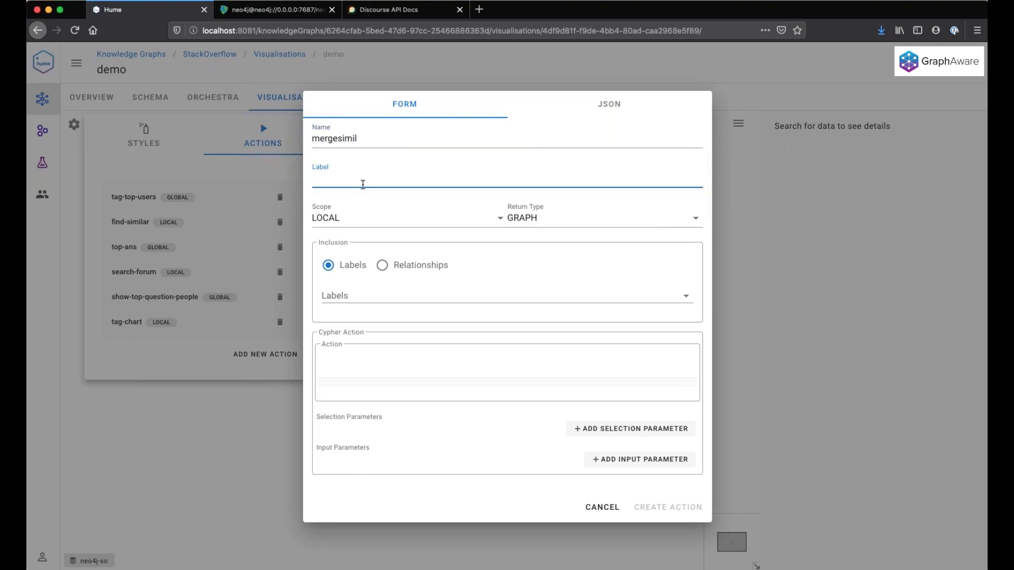
text(Merge Similar Users)
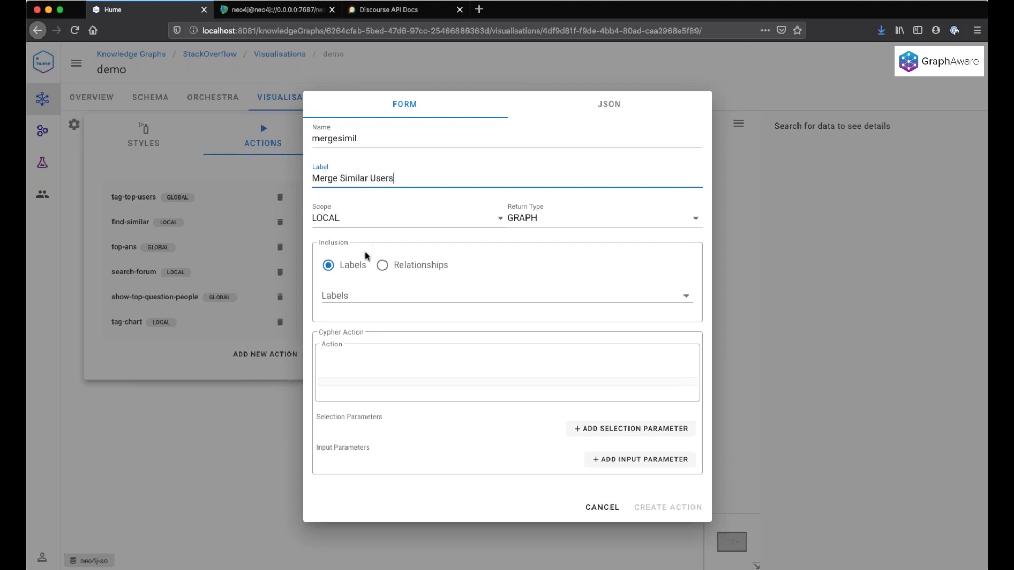
click(367, 292)
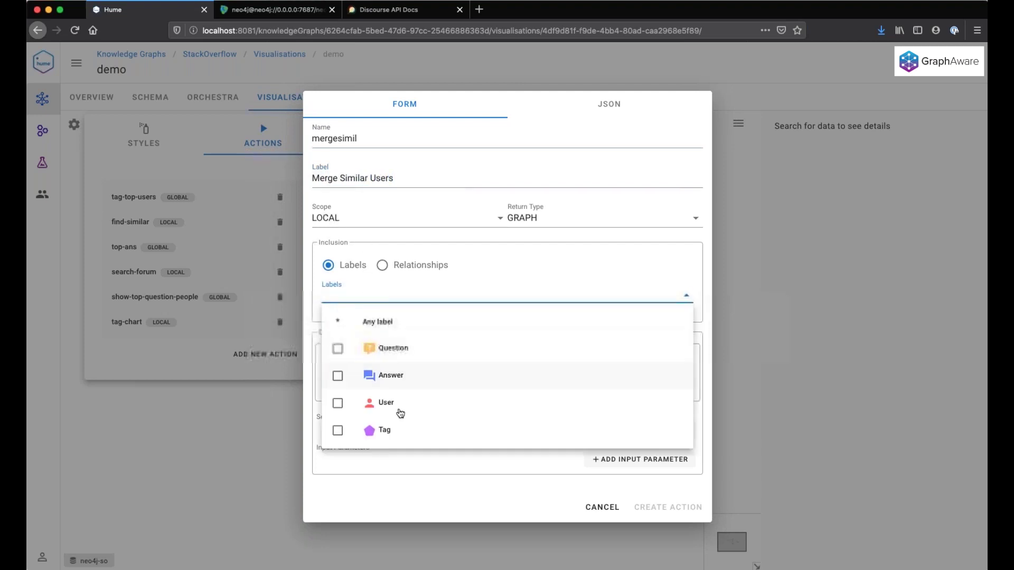
click(395, 406)
click(426, 238)
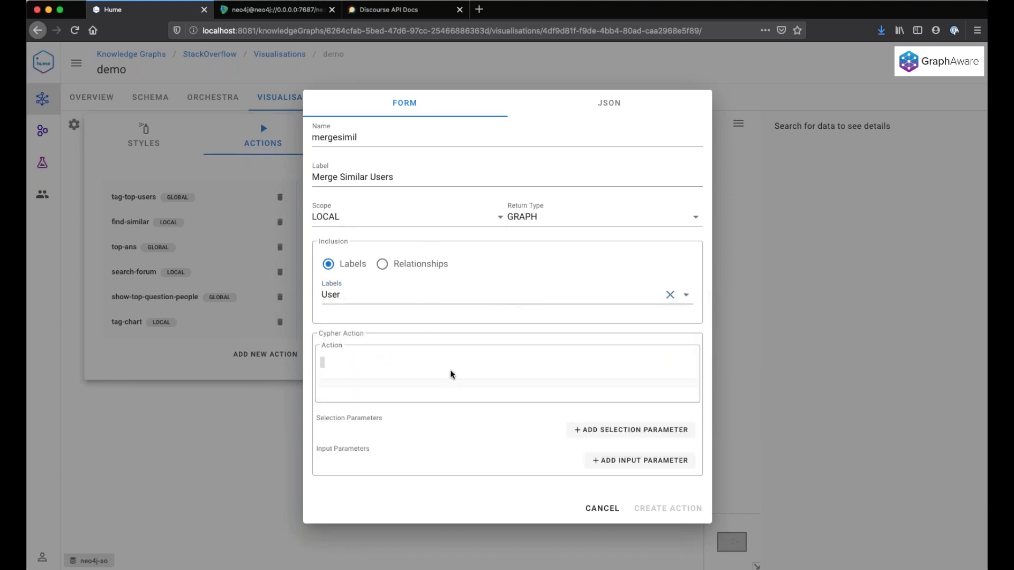
Step: Paste the SIMILAR_TO MERGE Cypher query and add a selection parameter named 'id'
text(MATCH (n:User) WHERE id(n) = $id MATCH (n)-[:PROVIDED]->(a)-[:ANSWERED]->(q)<-[:ANSWERED]-(a2)<-[:PROVIDED]-(u2) WITH n, u2, count(*) AS f ORDER BY f DESC LIMIT 10 MERGE (n)-[:SIMILAR_TO]->(u2) WITH distinct n MATCH p=(n)-[:SIMILAR_TO]->(u) RETURN p)
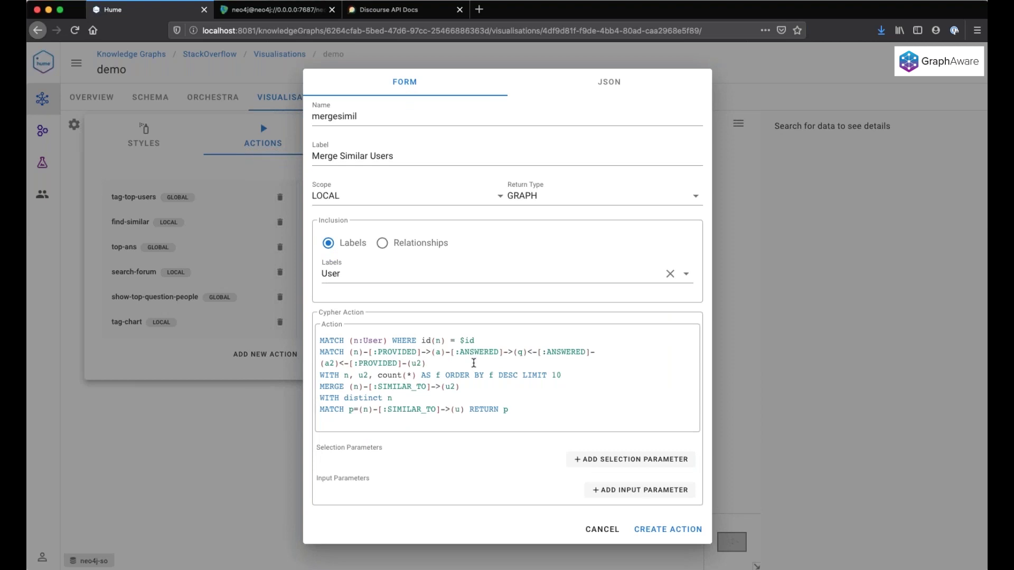
drag(564, 376, 341, 355)
drag(393, 401, 332, 388)
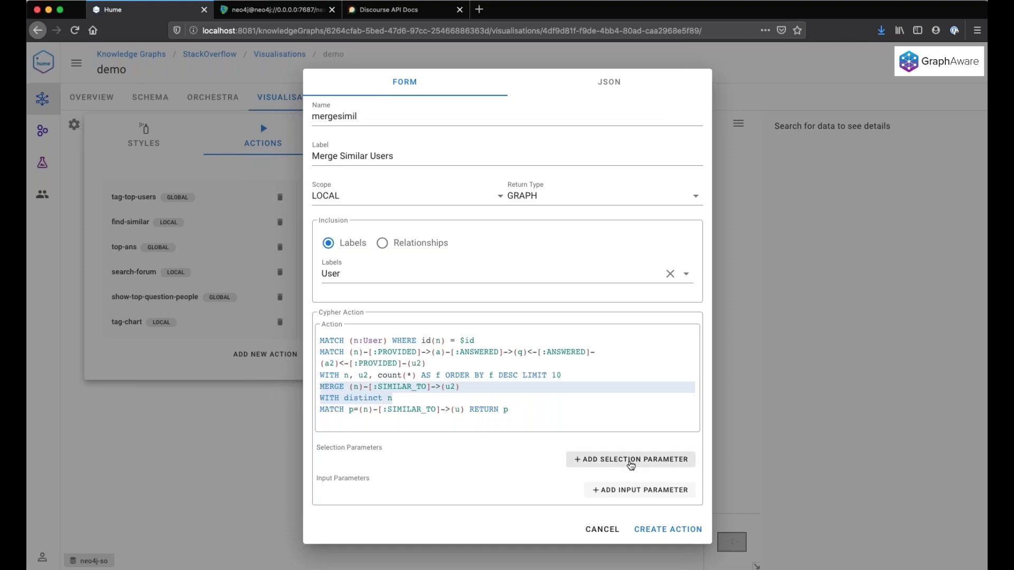
click(630, 460)
click(411, 472)
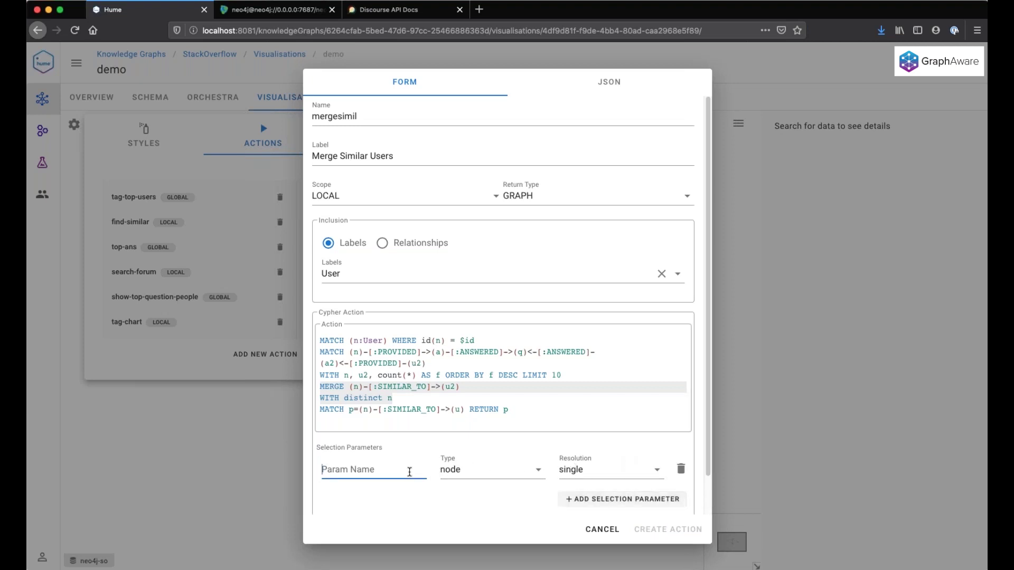
text(id)
scroll(544, 449, down, 2)
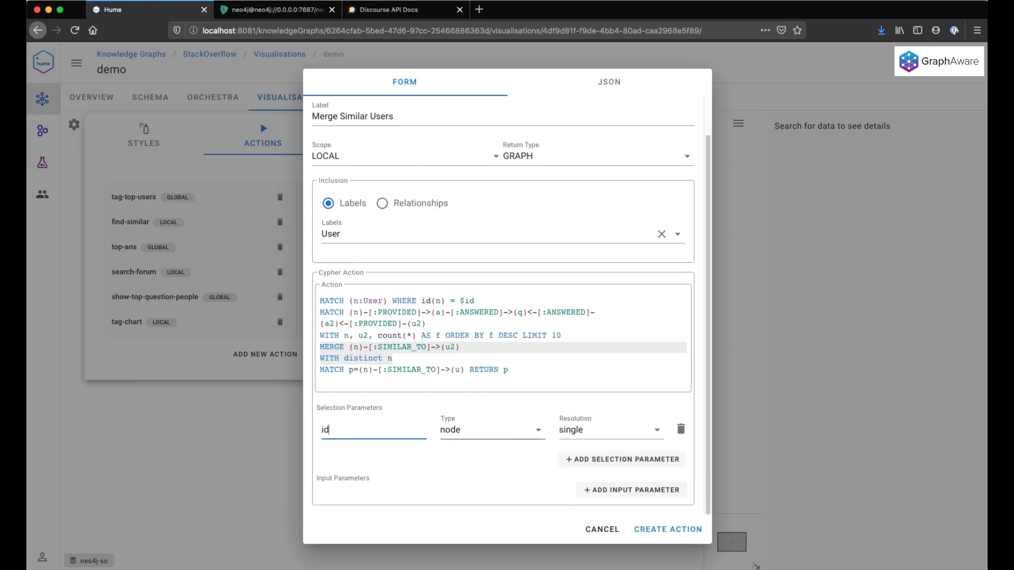
Step: Save the mergesimil action, then search for the user by name and add their User node
click(669, 531)
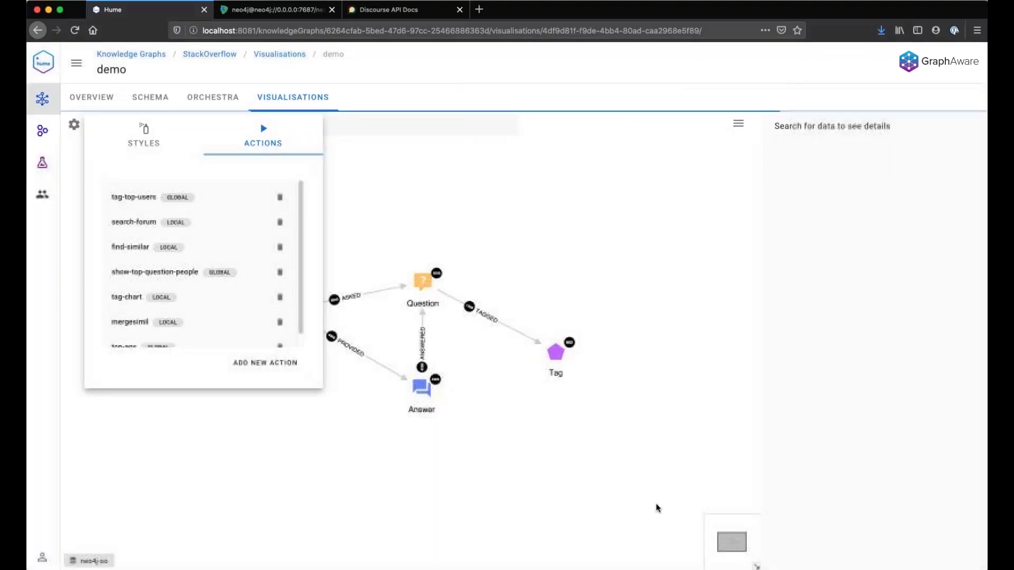
click(385, 124)
text(chris)
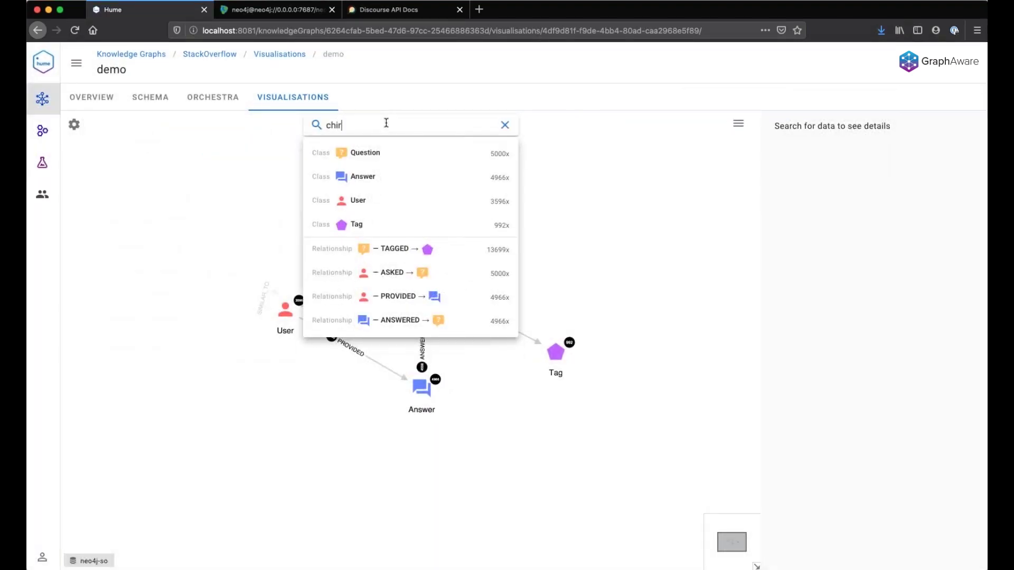
text(tophe)
click(382, 163)
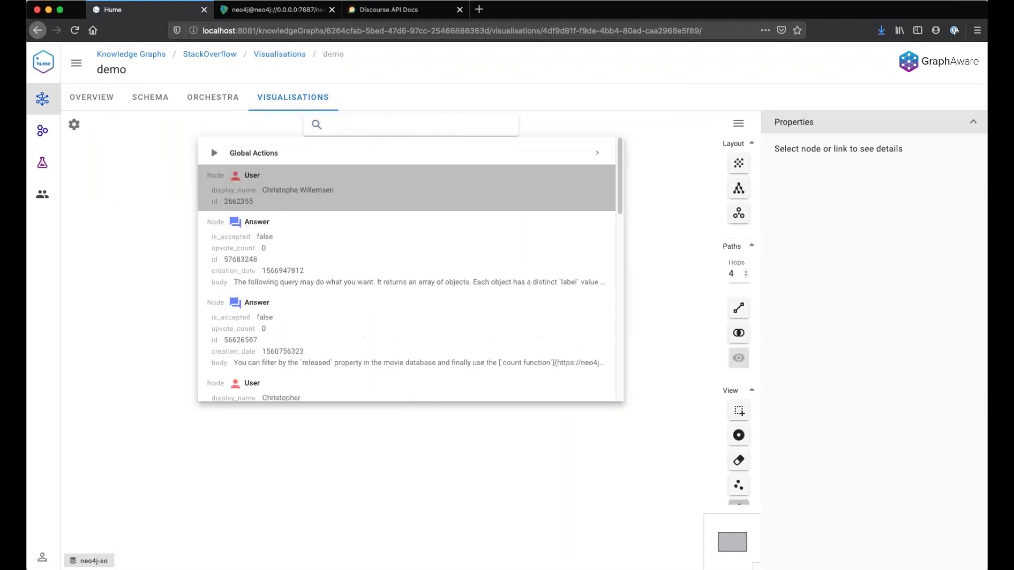
Step: Run Merge Similar Users on the User node to draw ten SIMILAR_TO links
click(410, 341)
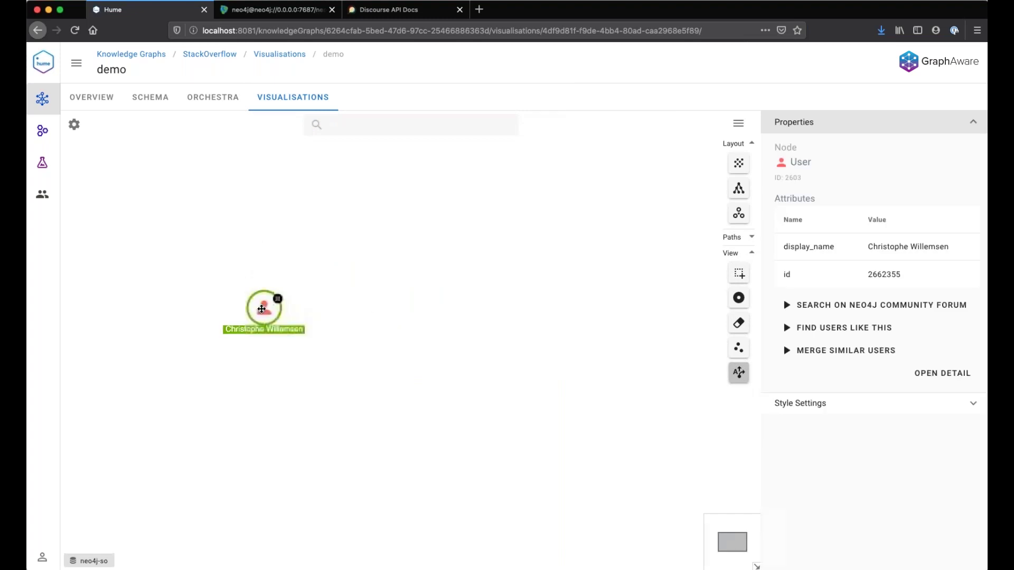
right_click(263, 311)
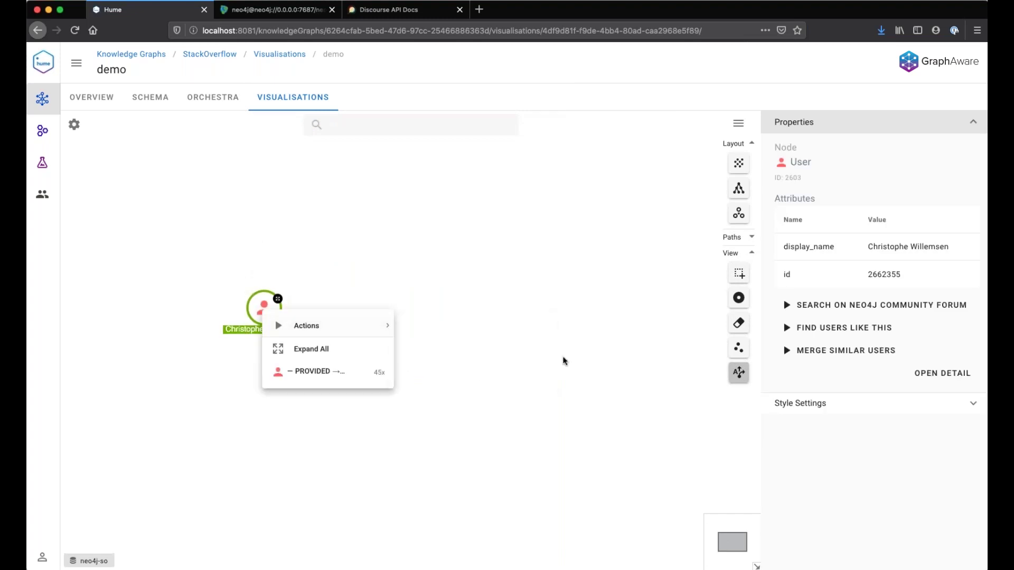
mouse_move(383, 326)
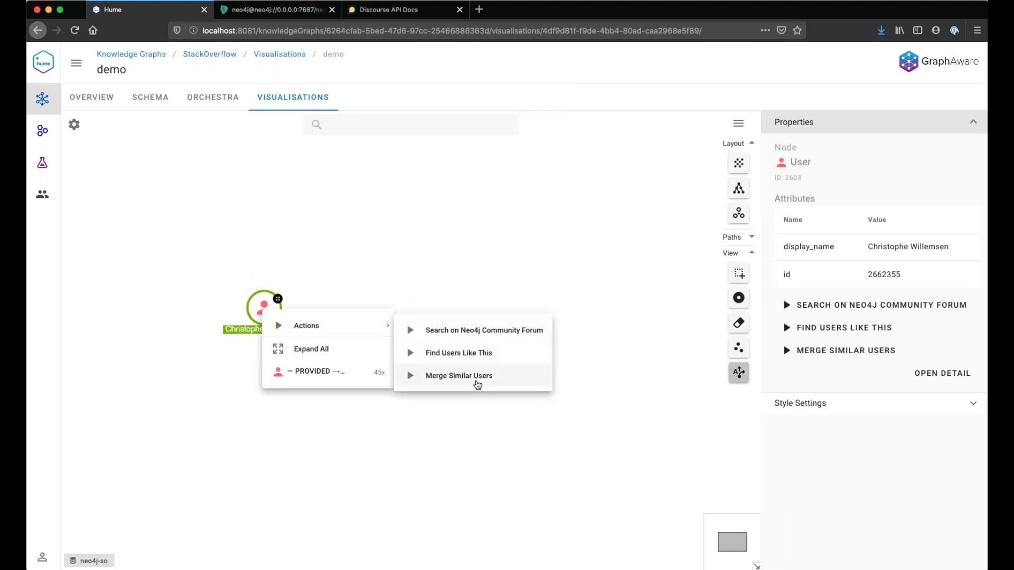
click(477, 382)
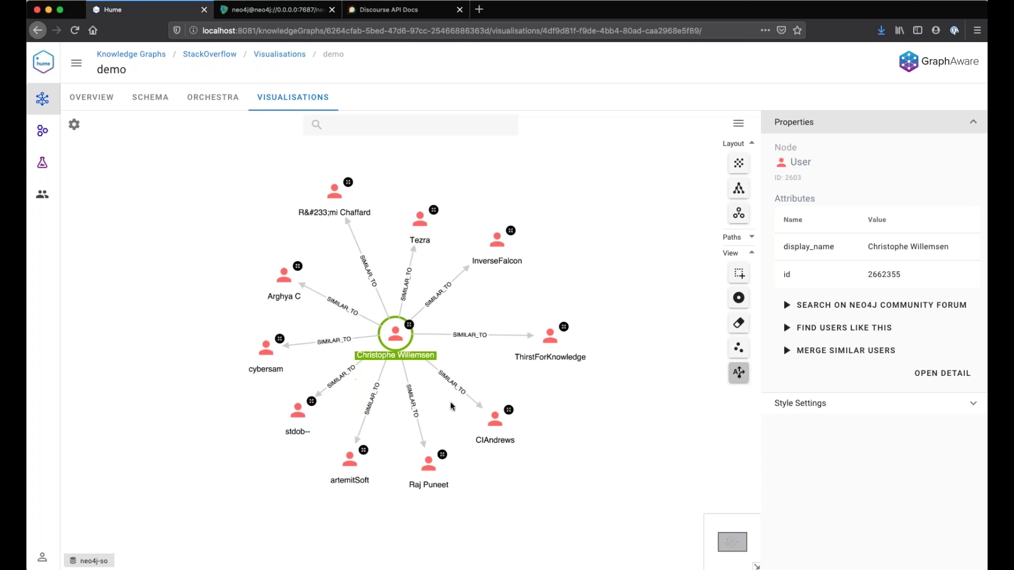
Step: Switch to the schema overview and zoom and pan to frame User's new SIMILAR_TO loop
click(739, 348)
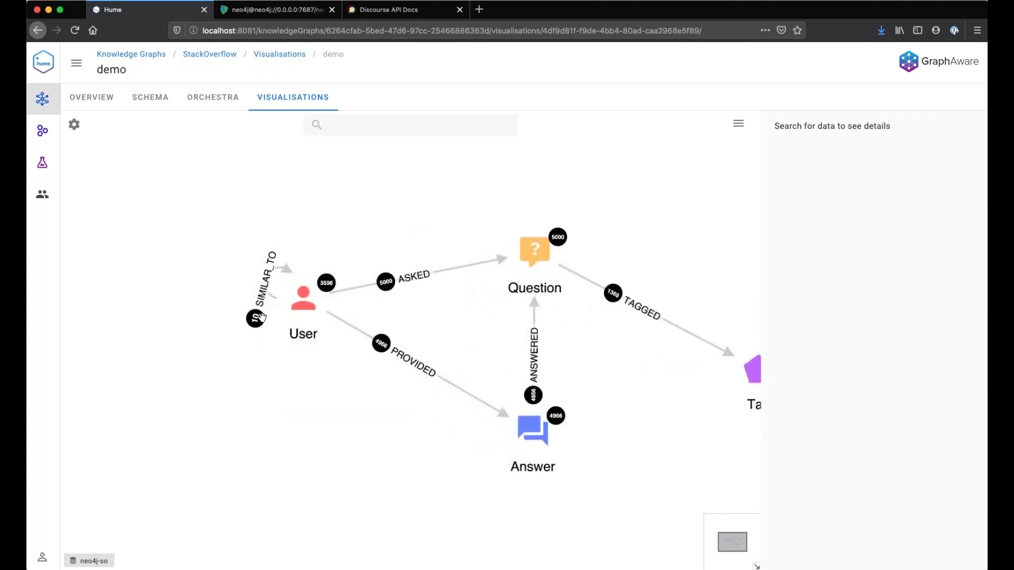
scroll(270, 315, down, 3)
scroll(257, 335, down, 2)
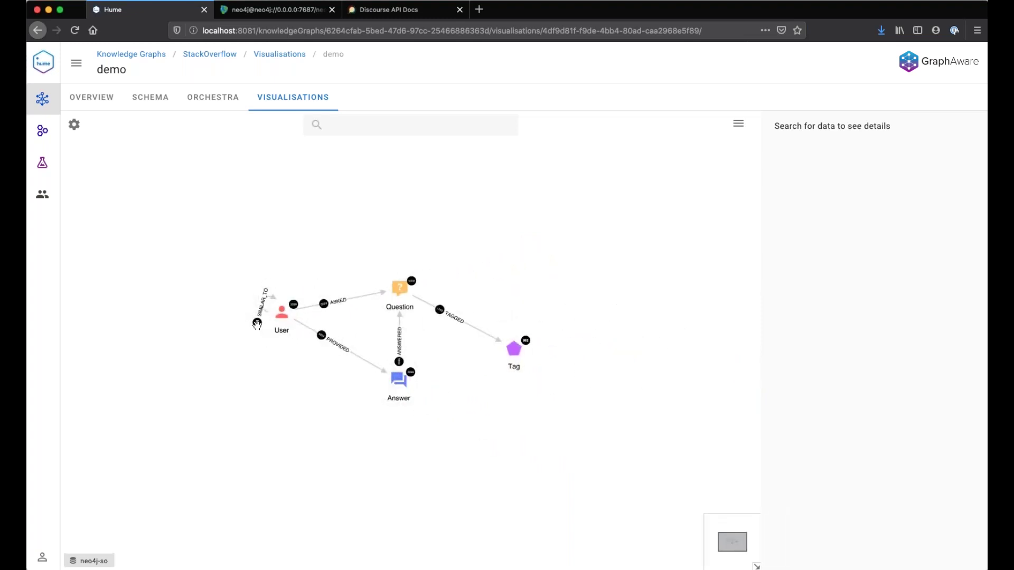
drag(401, 249, 410, 213)
scroll(413, 251, up, 2)
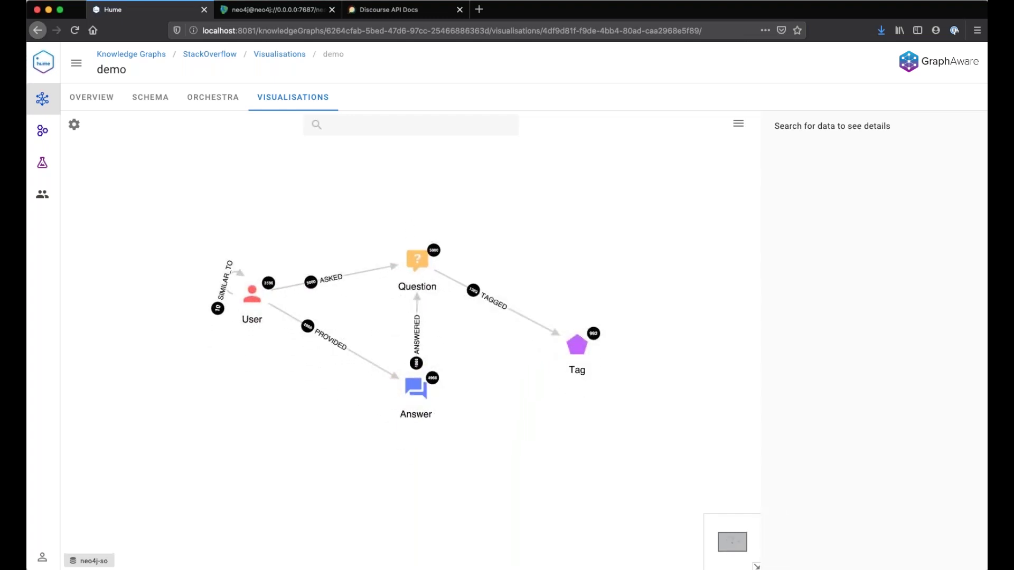